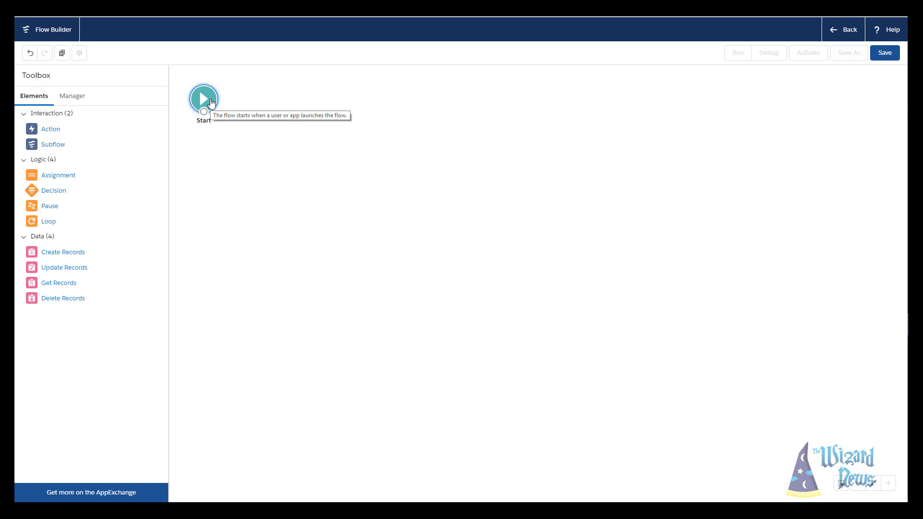
Step: Set the Start element's Flow Trigger to Schedule, keeping Frequency at Once
double_click(211, 102)
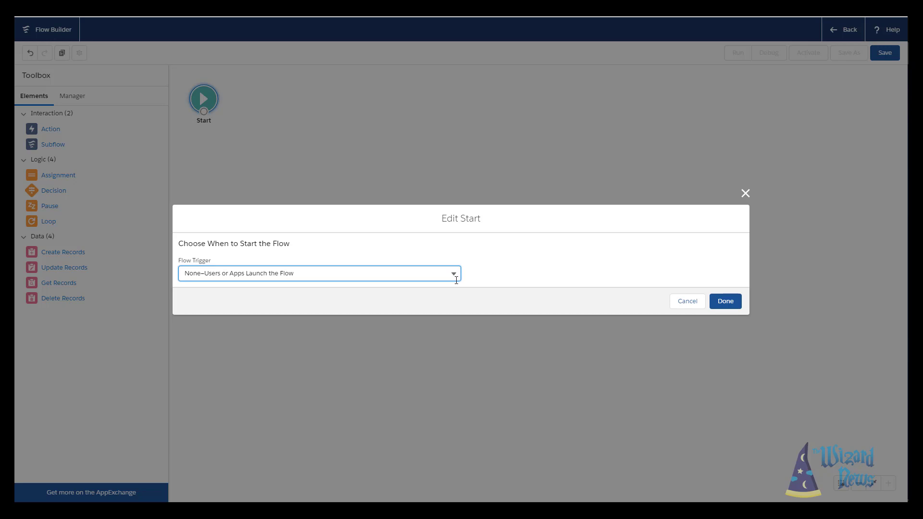
left_click(451, 273)
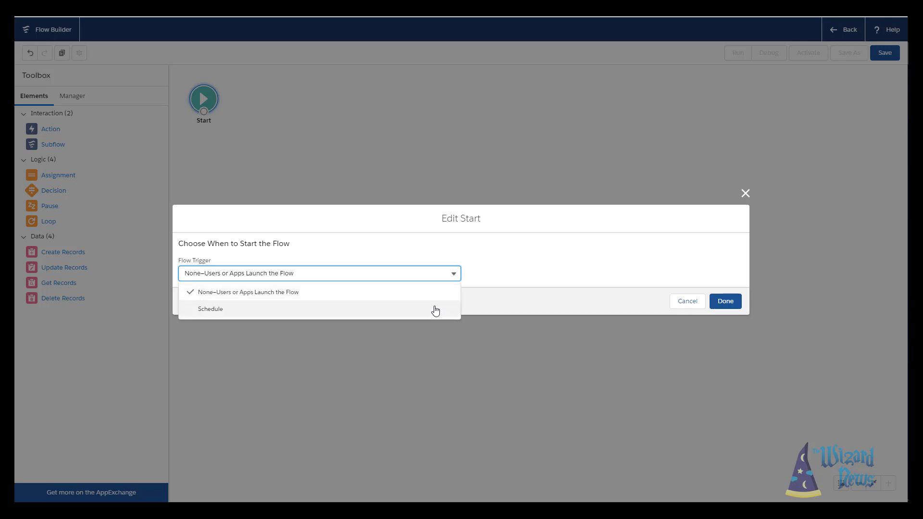
left_click(433, 310)
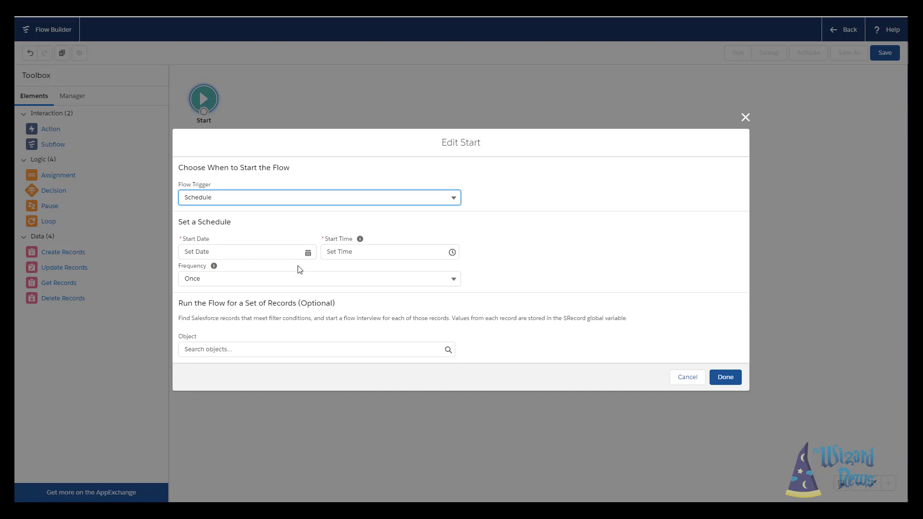
left_click(405, 275)
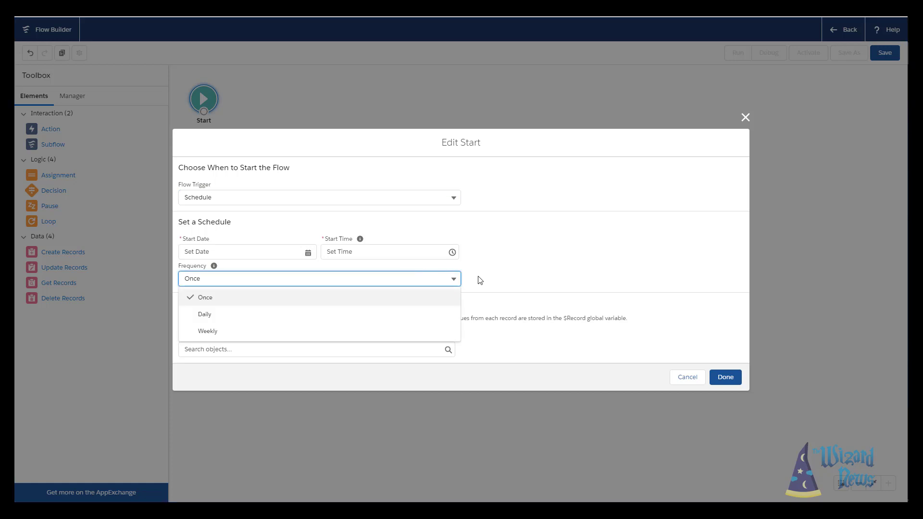
left_click(532, 286)
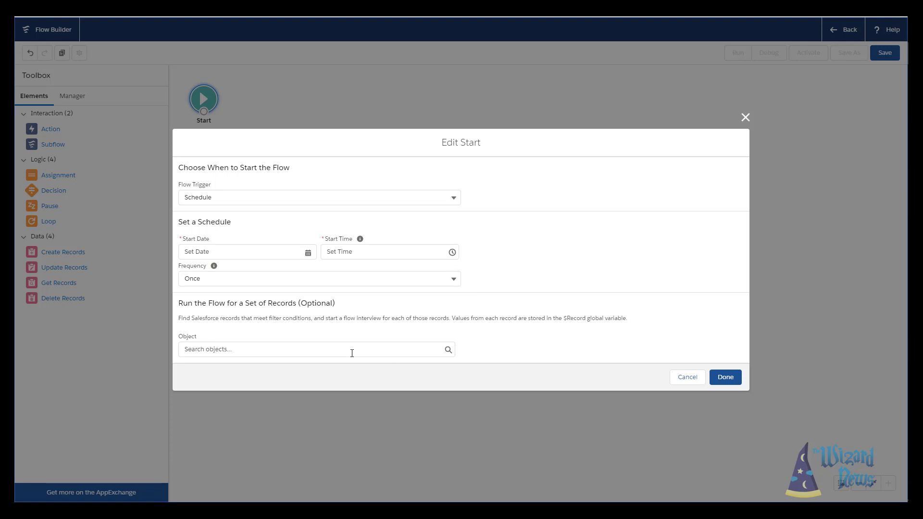
Step: Choose Account as the object the scheduled flow runs for
left_click(371, 343)
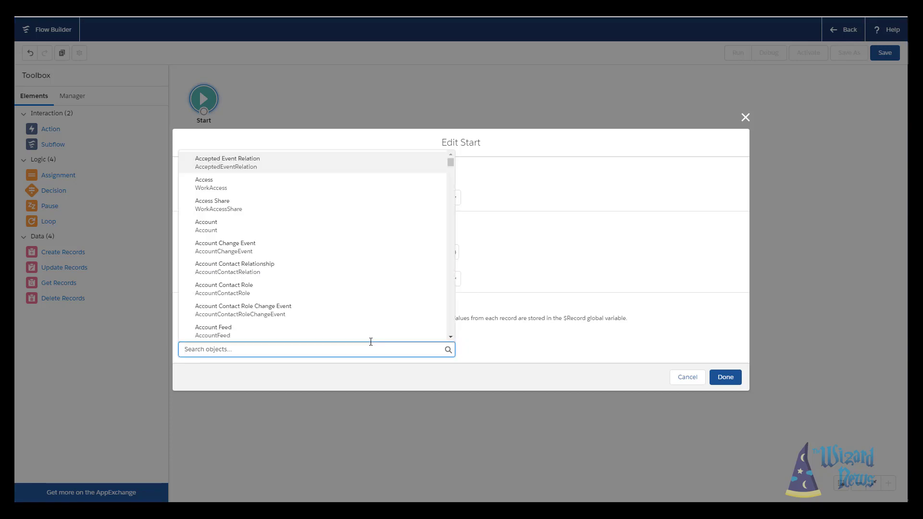
type("Account")
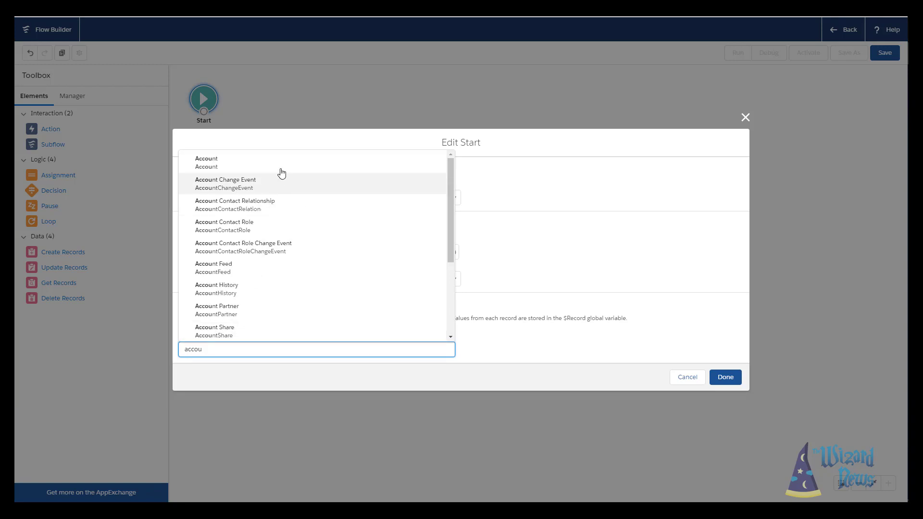
left_click(278, 164)
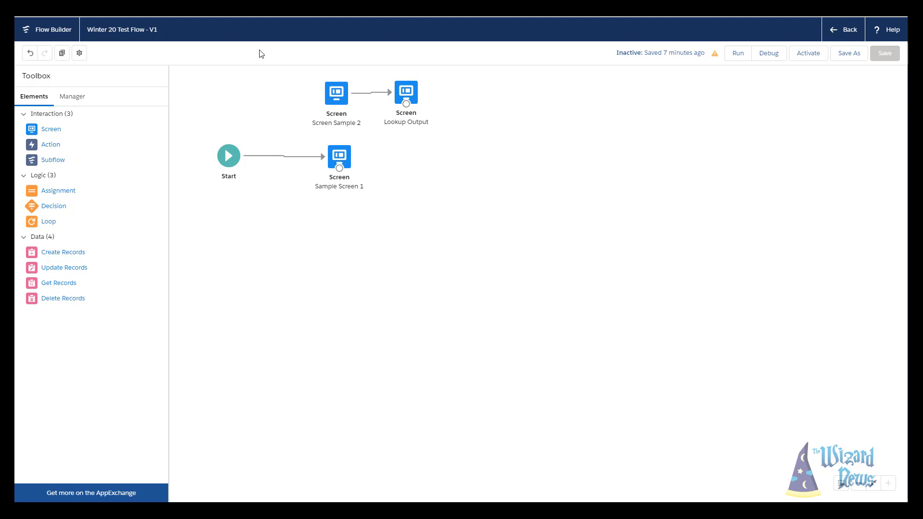
Step: Add a new choice to Sample Screen 1's 'Which do you choose?' radio buttons as a new resource
left_click(348, 157)
double_click(348, 157)
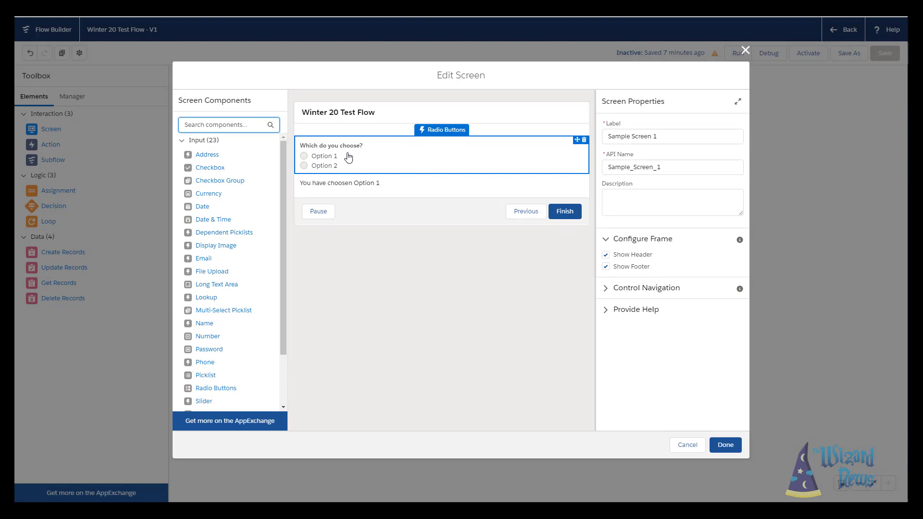
left_click(348, 157)
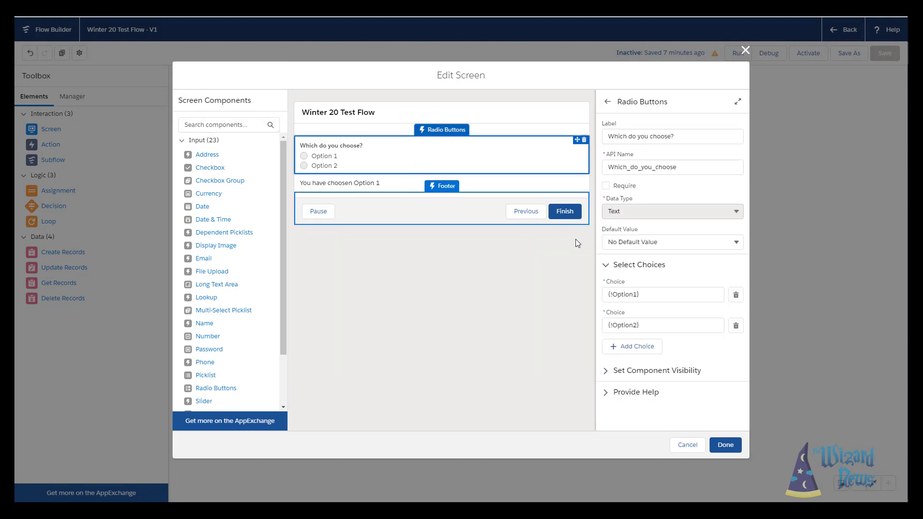
left_click(633, 345)
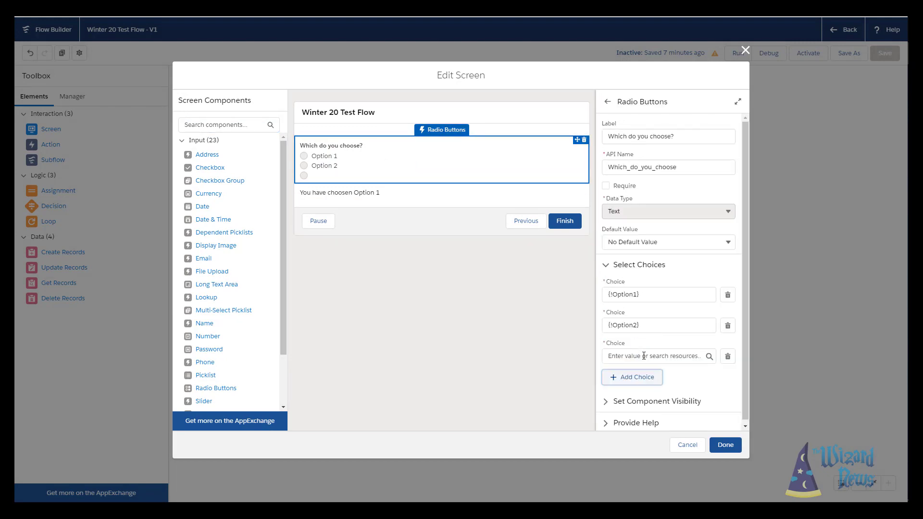
left_click(625, 378)
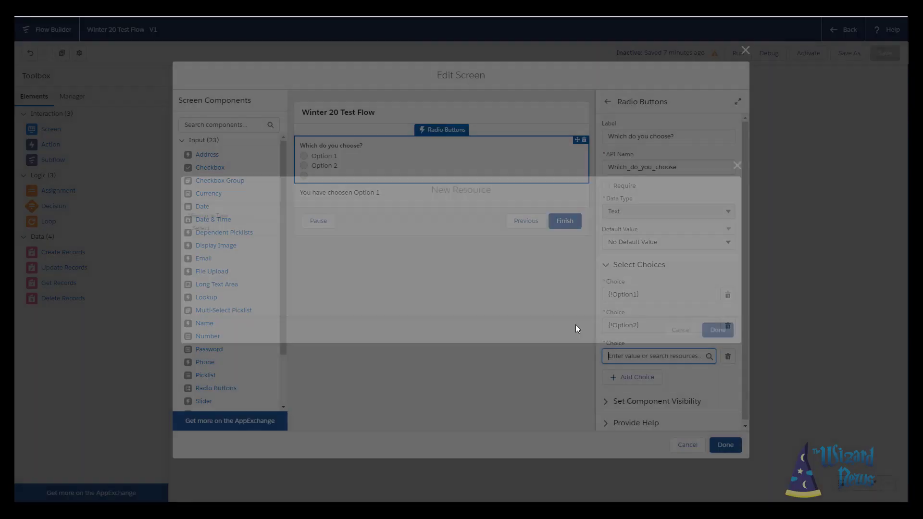
Step: Create a Choice resource named Option3, reusing that name as its label and Text value
left_click(241, 226)
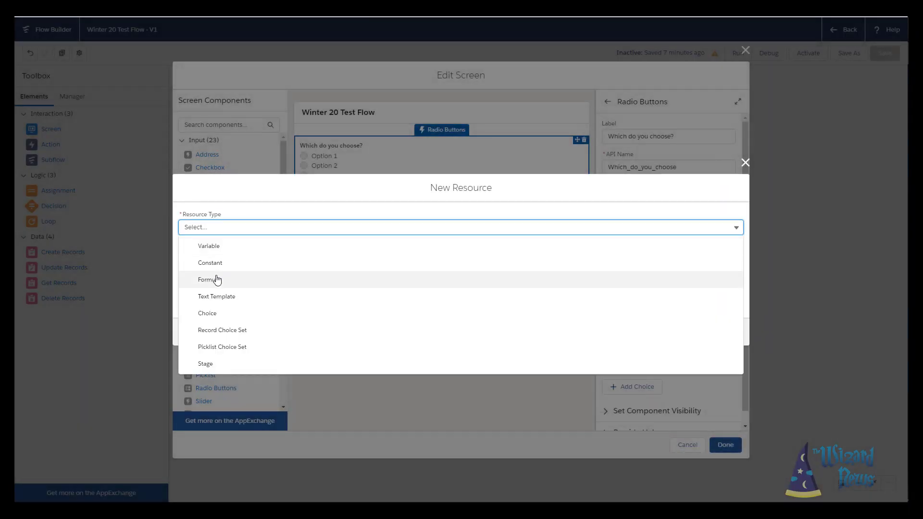
left_click(219, 312)
left_click(209, 188)
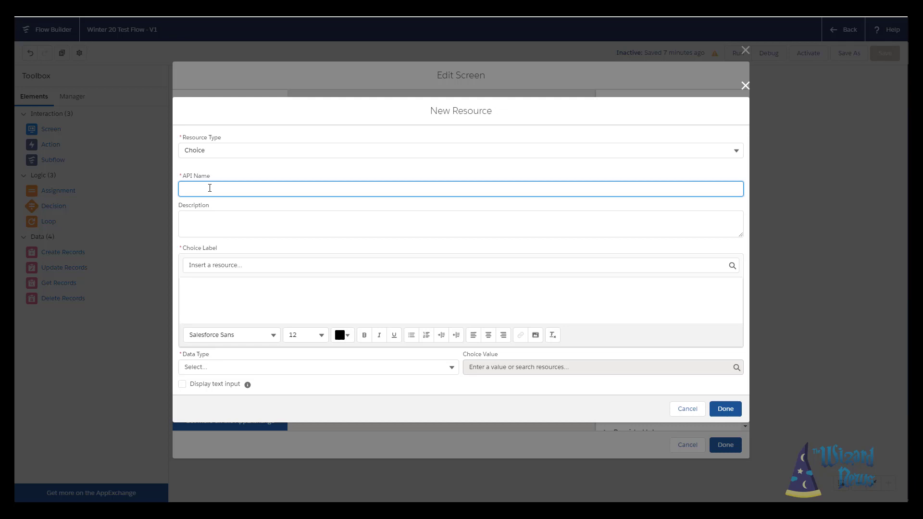
type("Option3")
double_click(209, 188)
key("ctrl+c")
left_click(231, 291)
key("ctrl+v")
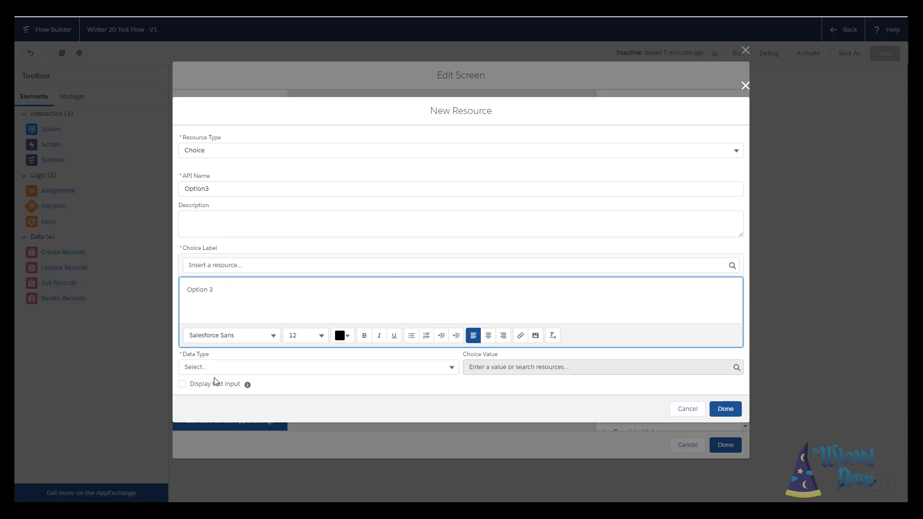
left_click(217, 367)
left_click(204, 386)
left_click(473, 368)
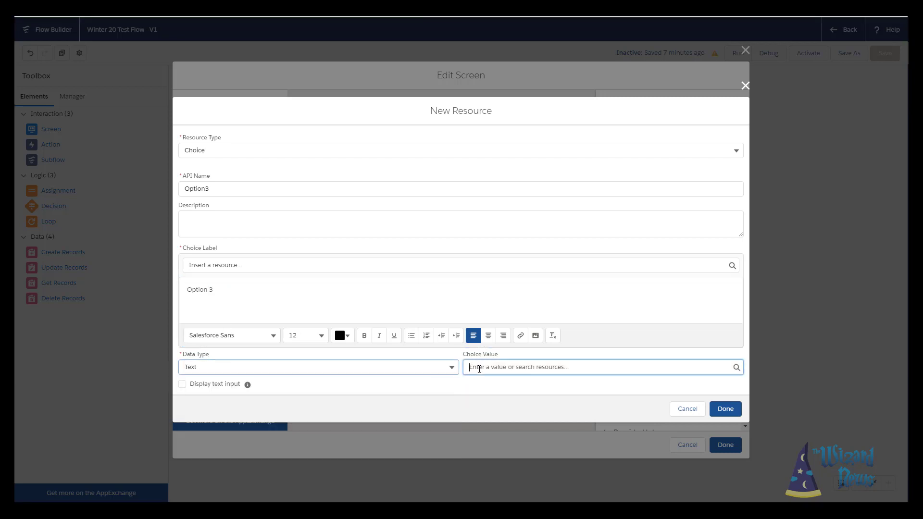
key("ctrl+v")
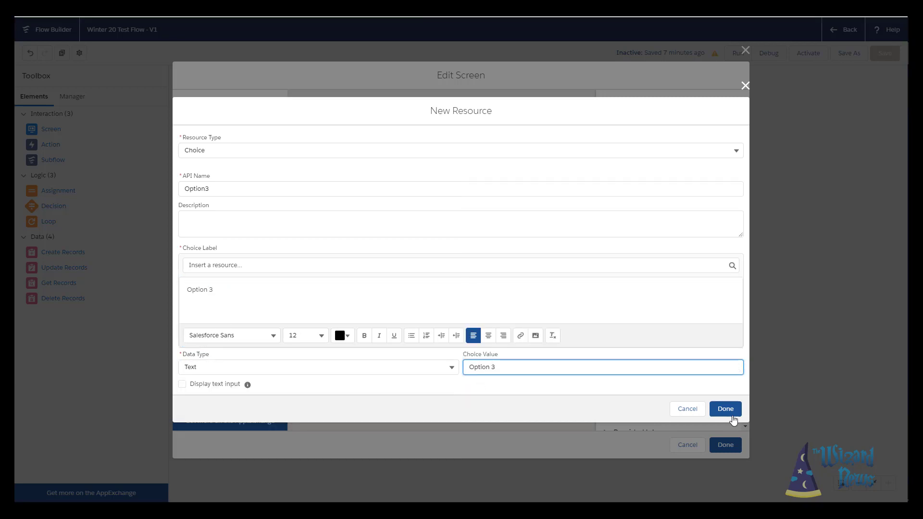
left_click(725, 408)
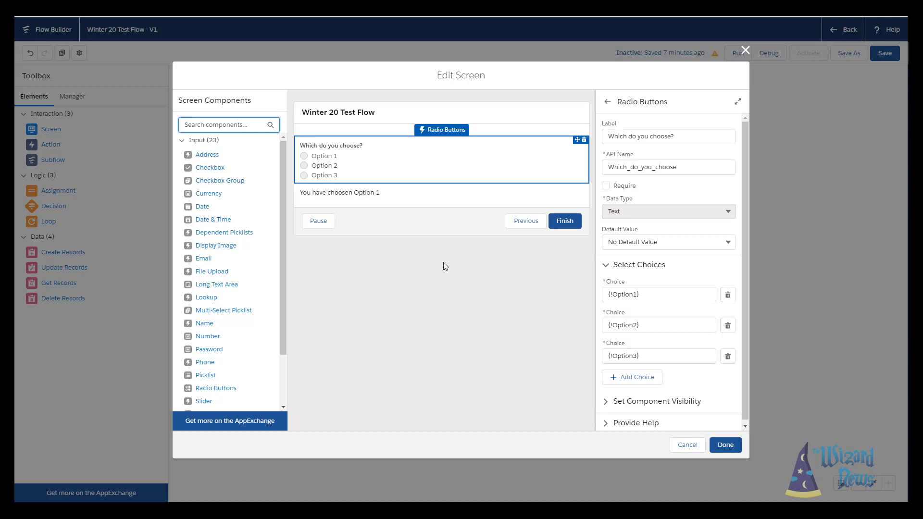
Step: Check the Display Text's visibility condition, shown only when Which_do_you_choose equals Option1
left_click(375, 197)
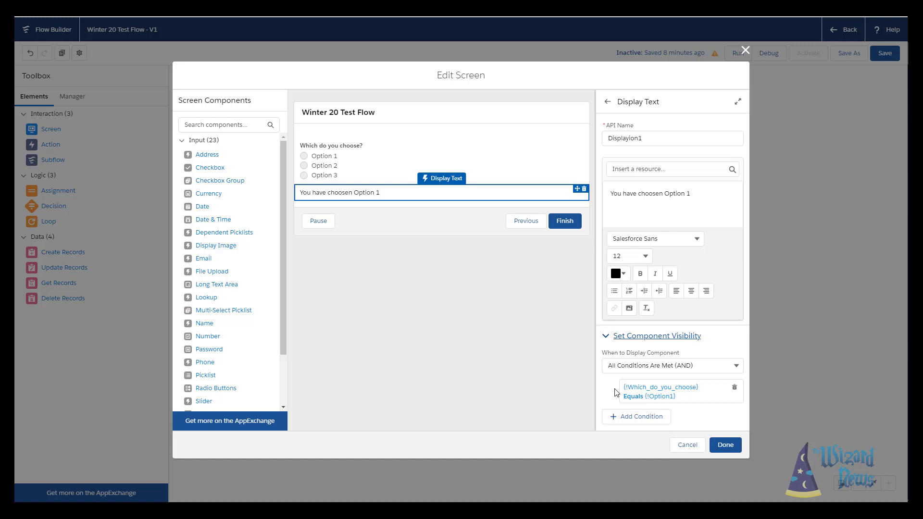
Step: Close the screen editor and save the flow, dismissing the warnings
left_click(725, 445)
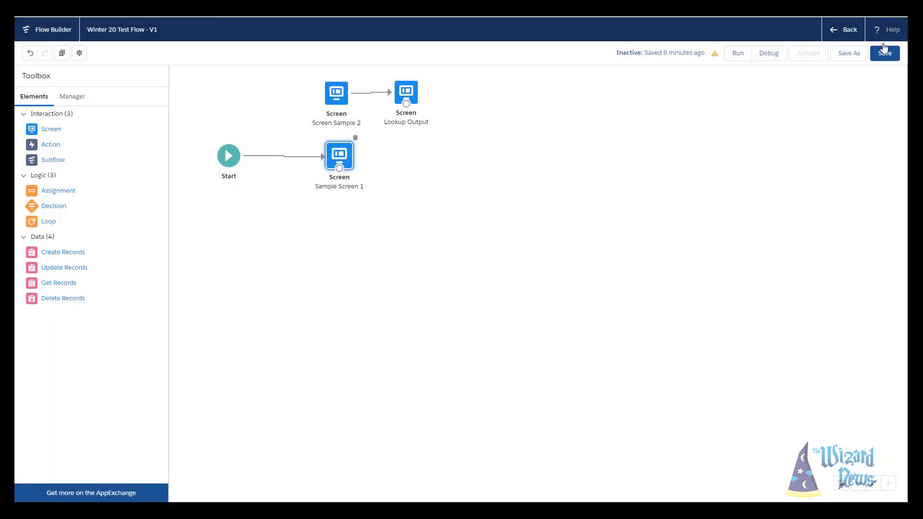
left_click(883, 49)
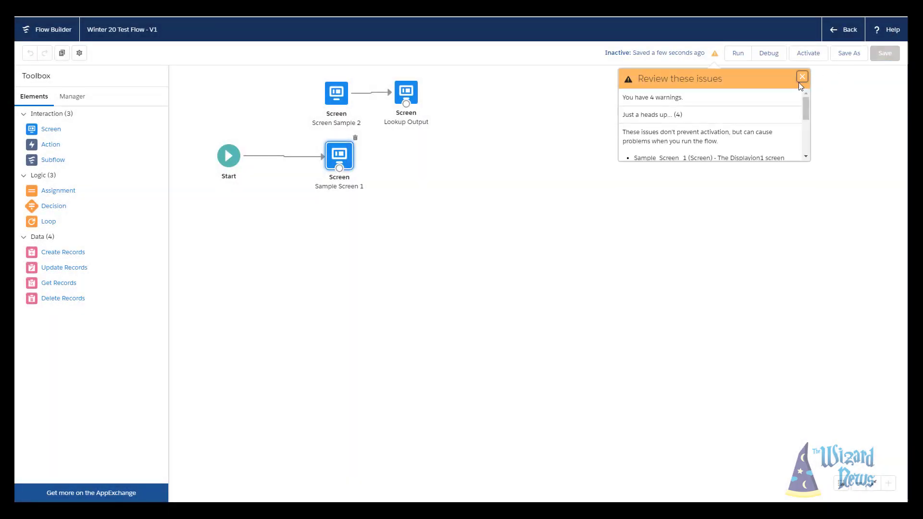
left_click(800, 79)
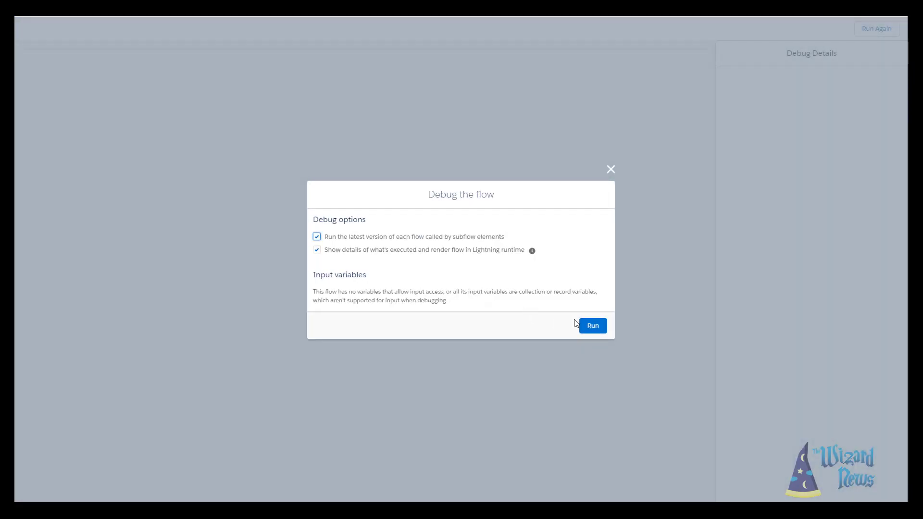
Step: Debug the flow selecting Option 2, Option 3, then Option 1, and return to the canvas
left_click(593, 325)
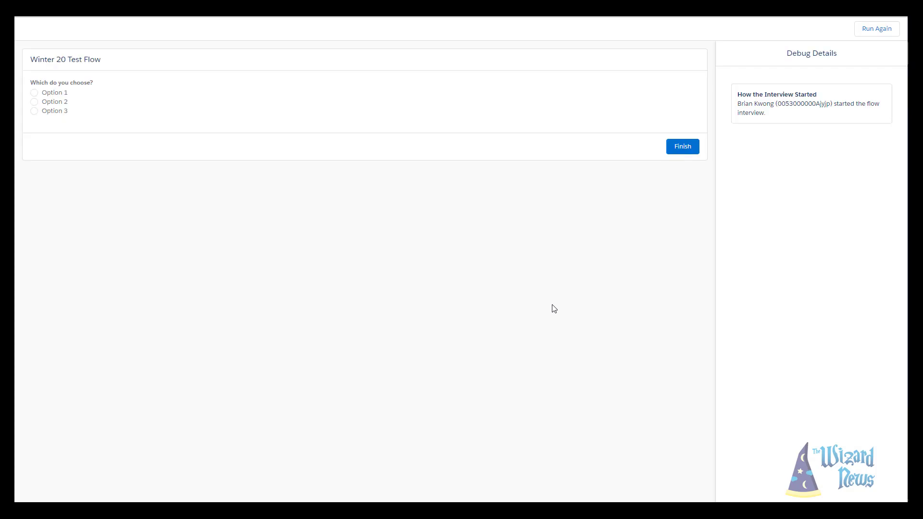
left_click(33, 102)
left_click(34, 111)
left_click(34, 94)
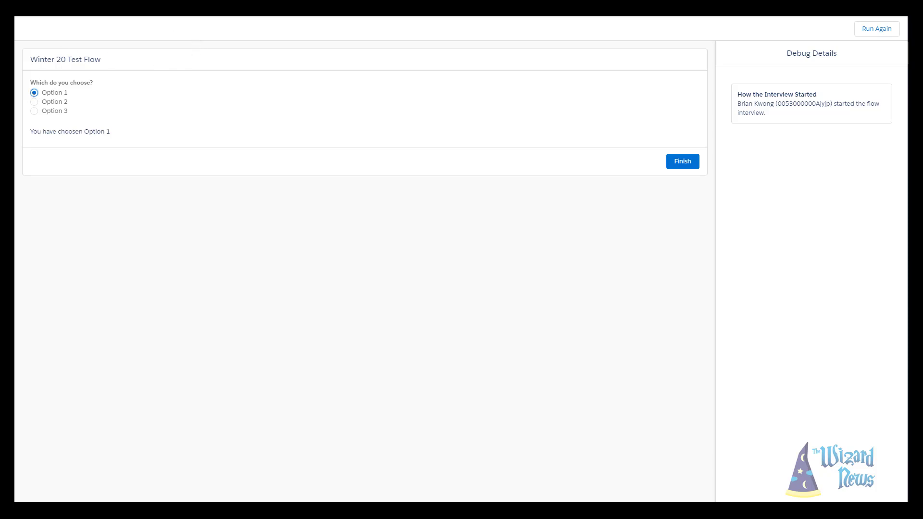
key("ctrl+w")
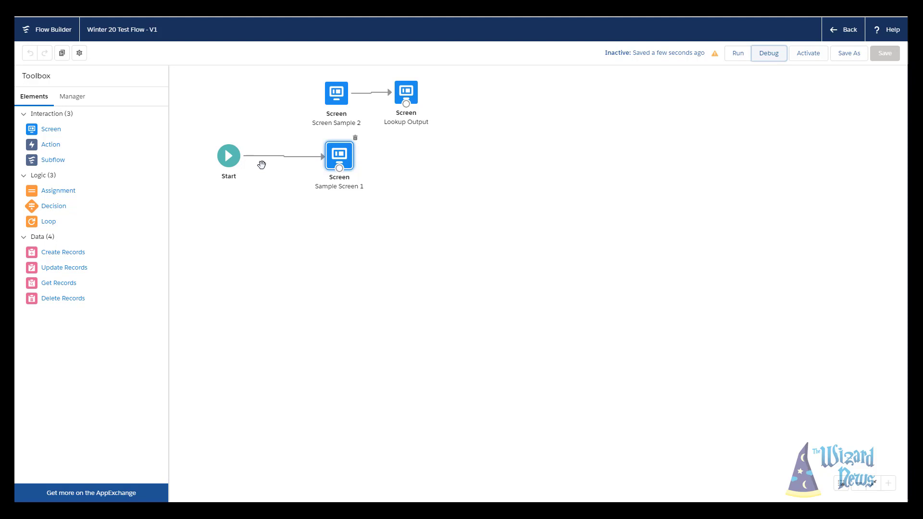
Step: Replace the Start→Sample Screen 1 connector with Start→Screen Sample 2 and save the flow
left_click(278, 159)
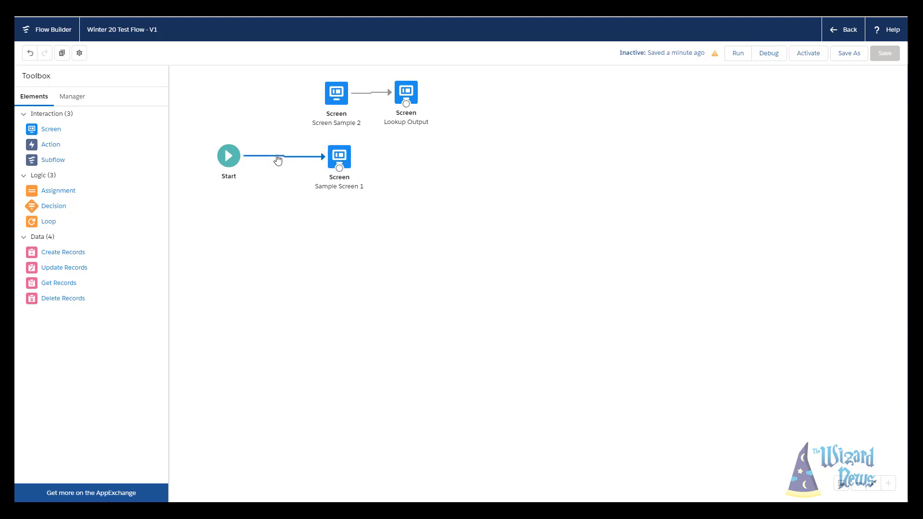
key("Delete")
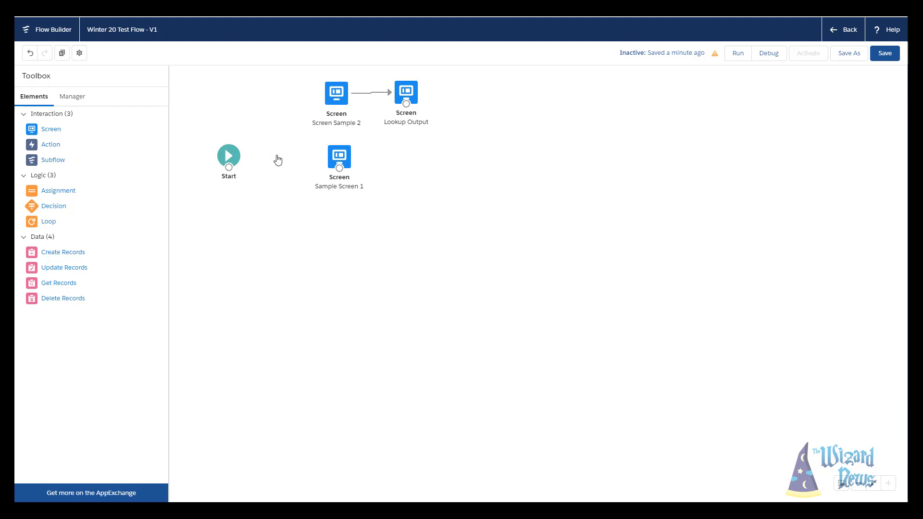
left_click_drag(230, 168, 338, 100)
left_click(883, 54)
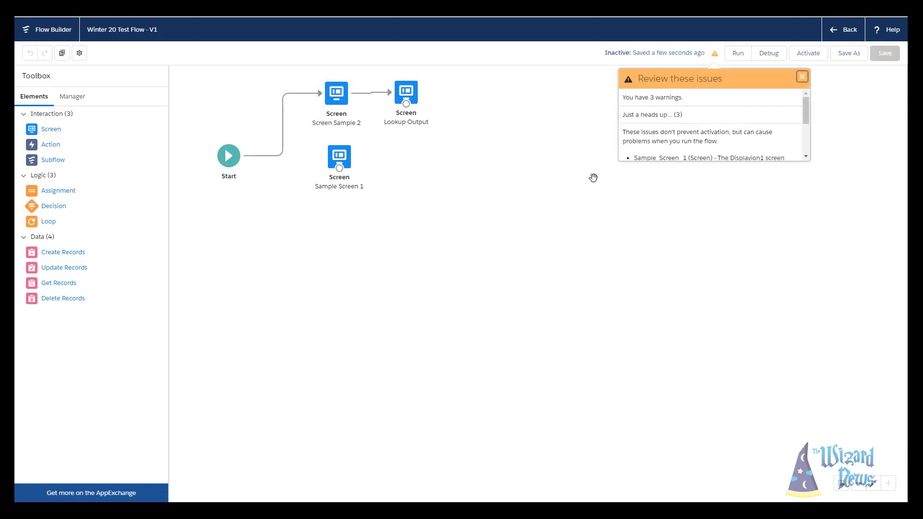
left_click(802, 77)
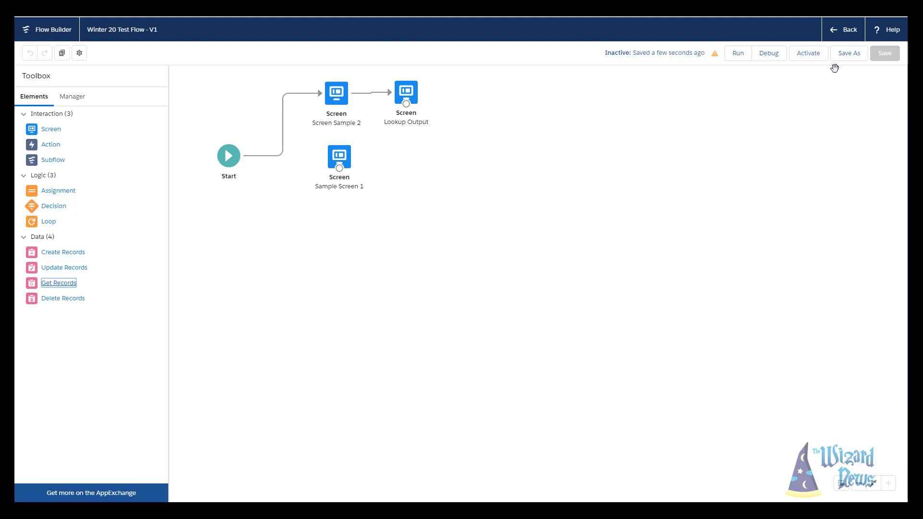
Step: Open Screen Sample 2 and inspect the Lookup component's AccountId field name and Account label
double_click(336, 94)
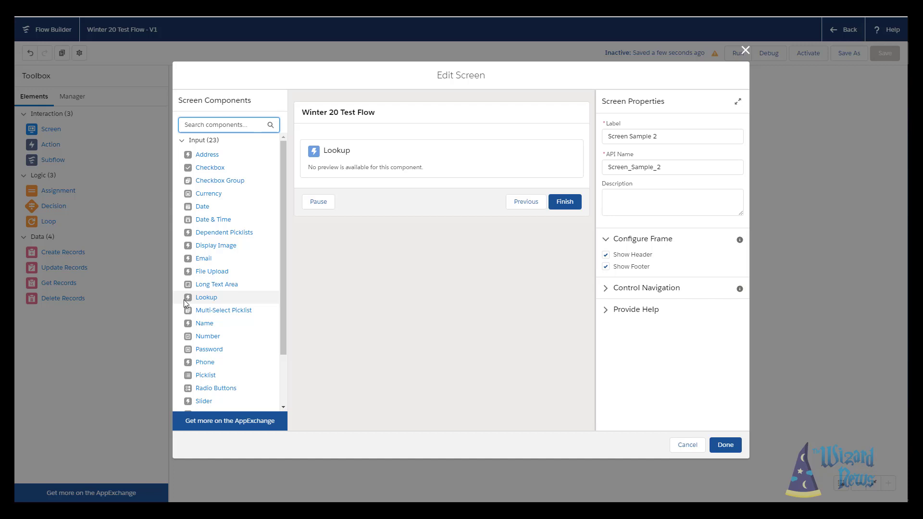
left_click(412, 148)
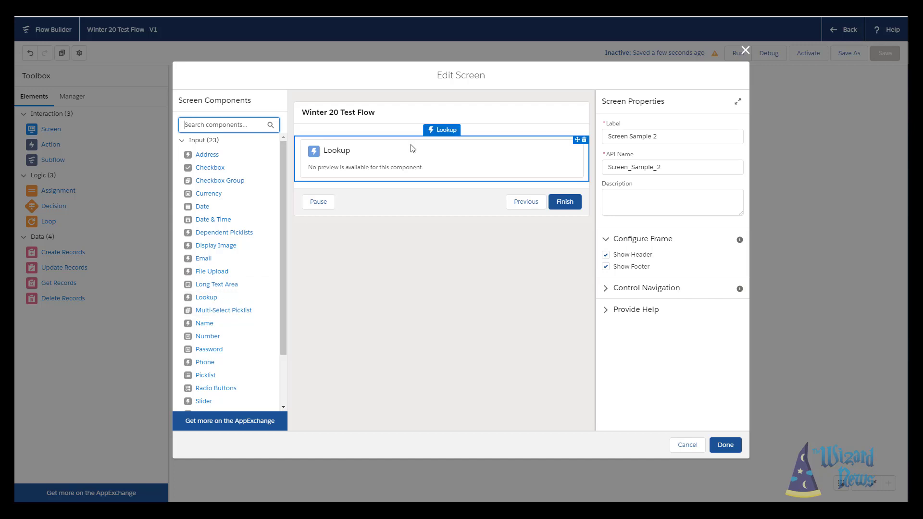
left_click(395, 166)
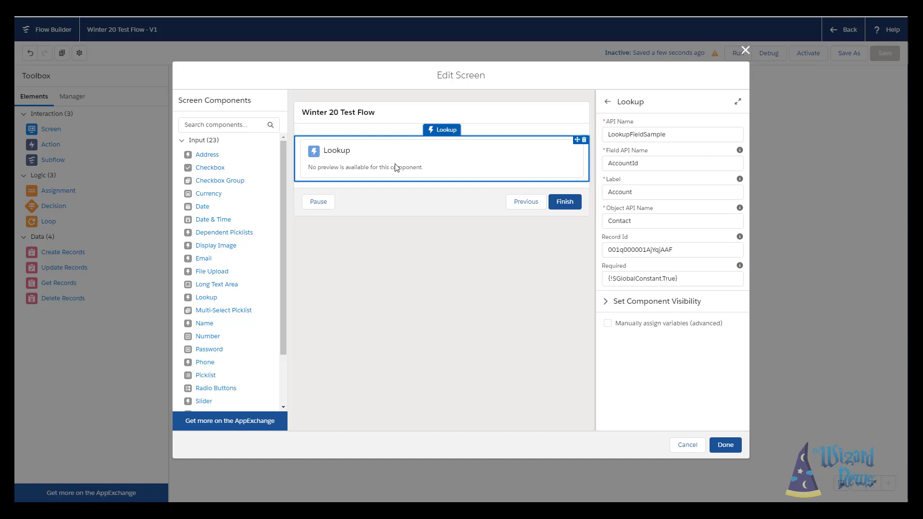
double_click(623, 164)
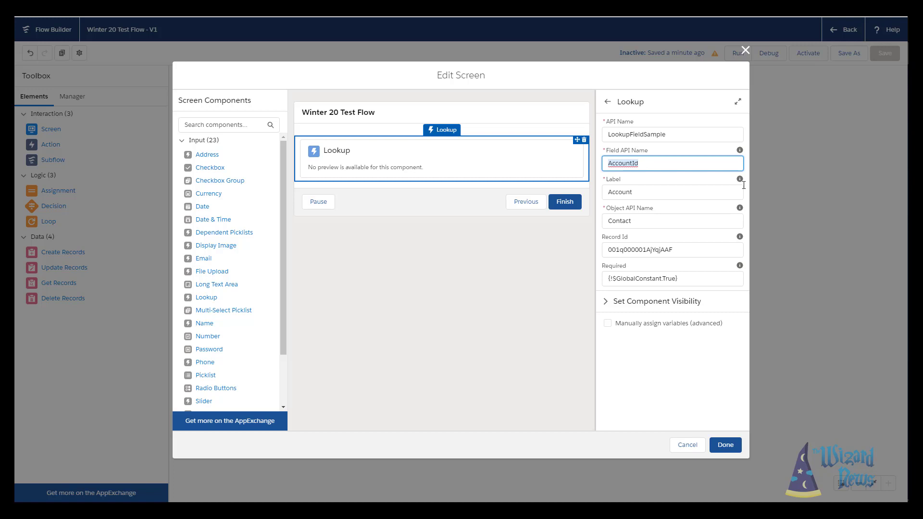
left_click(641, 194)
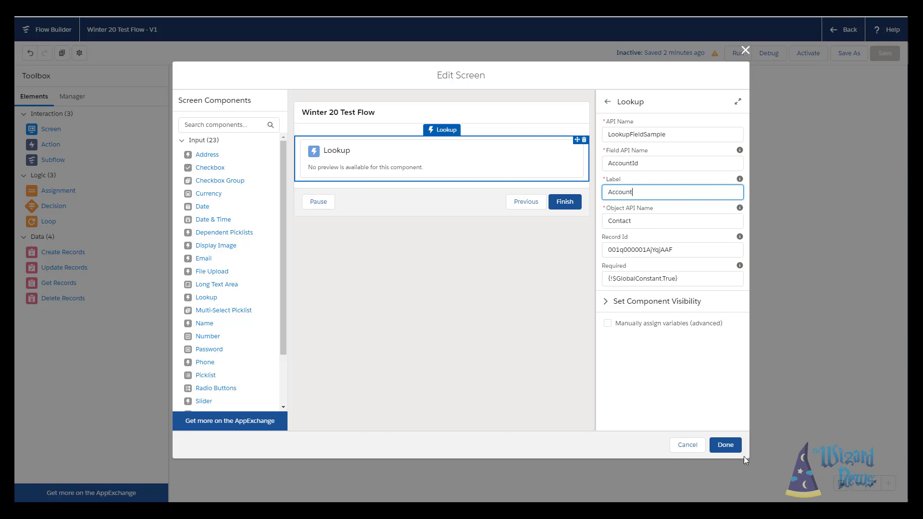
Step: Insert the LookupFieldSample resource at the start of Lookup Output's display text
left_click(725, 444)
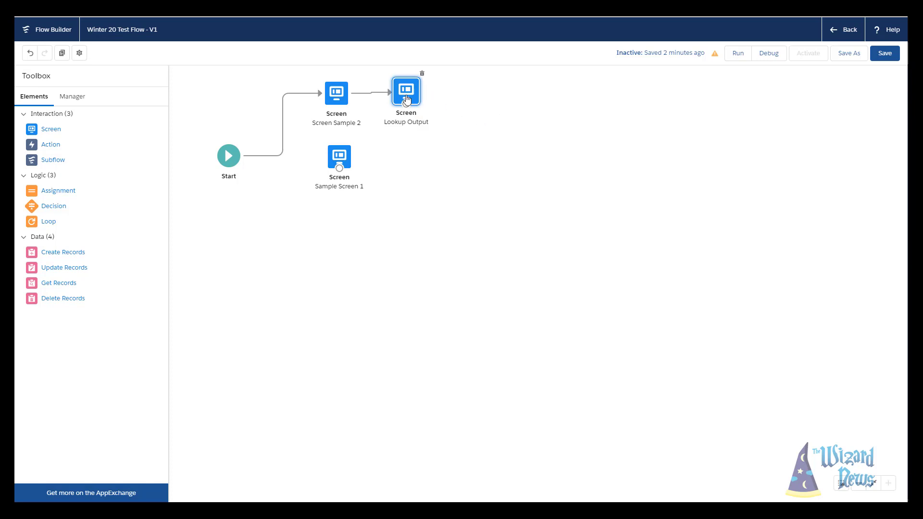
double_click(406, 98)
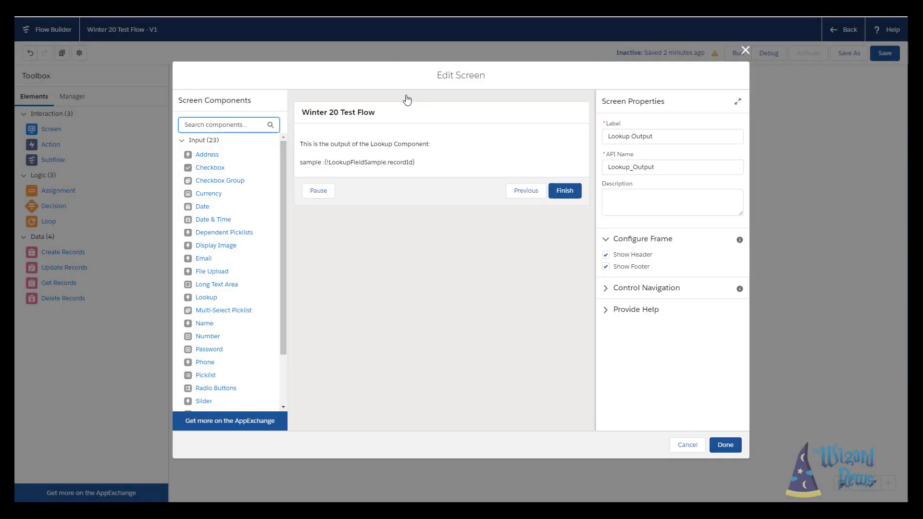
left_click(440, 153)
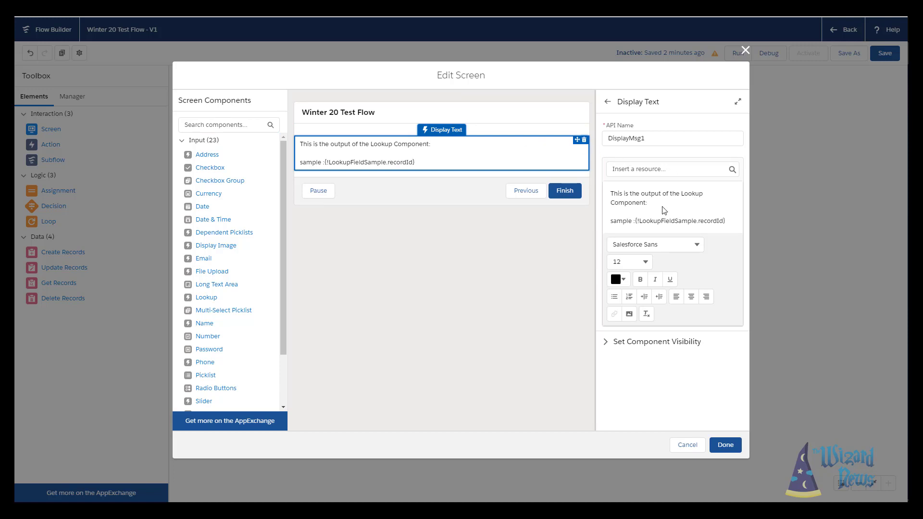
left_click(723, 171)
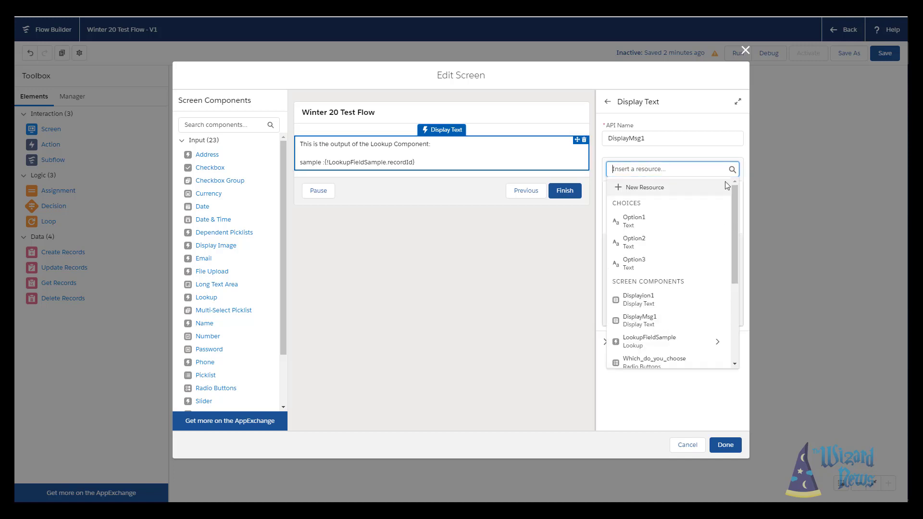
scroll(716, 241, "down", 3)
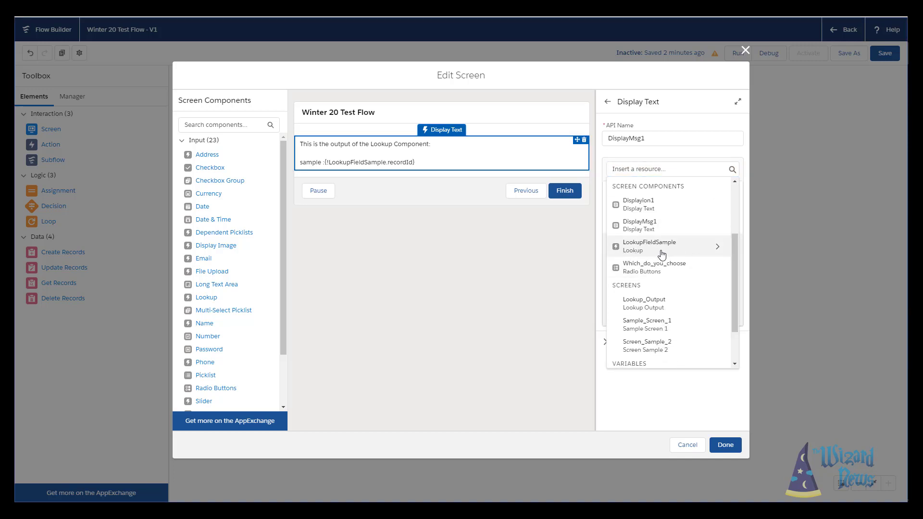
left_click(644, 252)
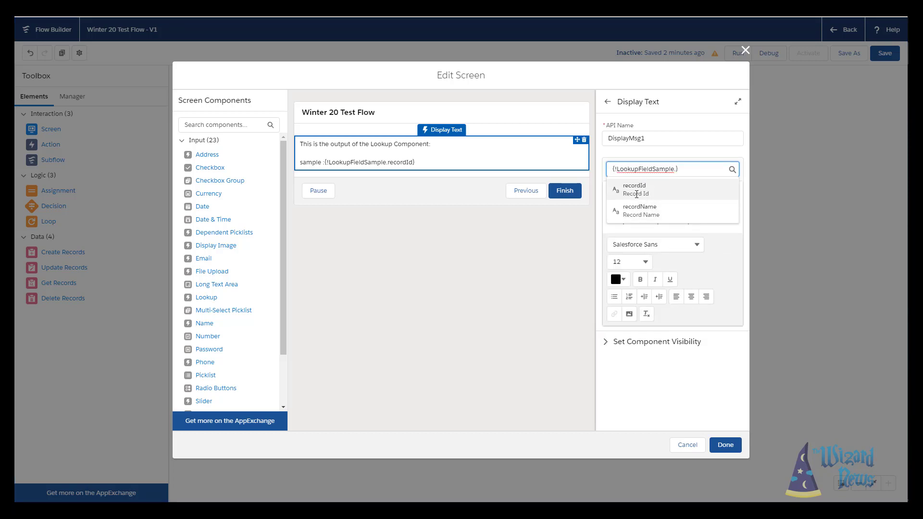
left_click(564, 238)
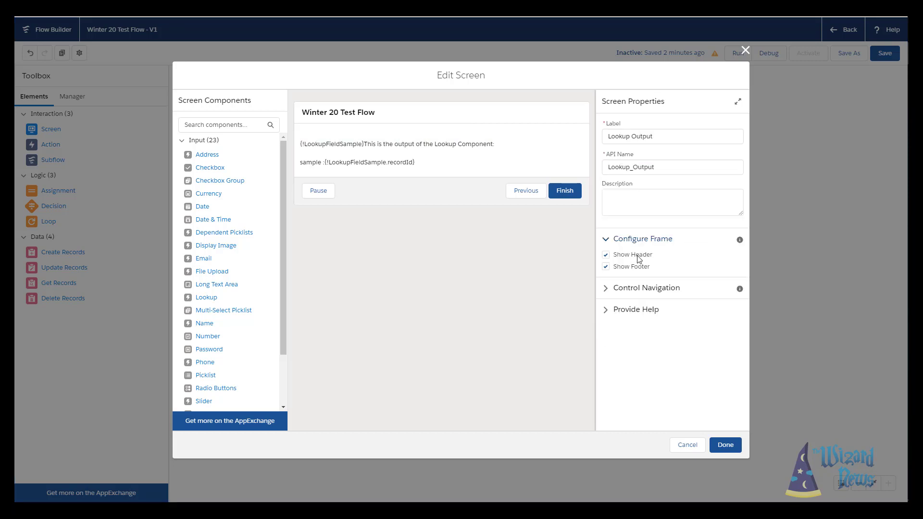
Step: Close the Lookup Output editor, save the flow, and start a debug run
left_click(745, 50)
left_click(884, 53)
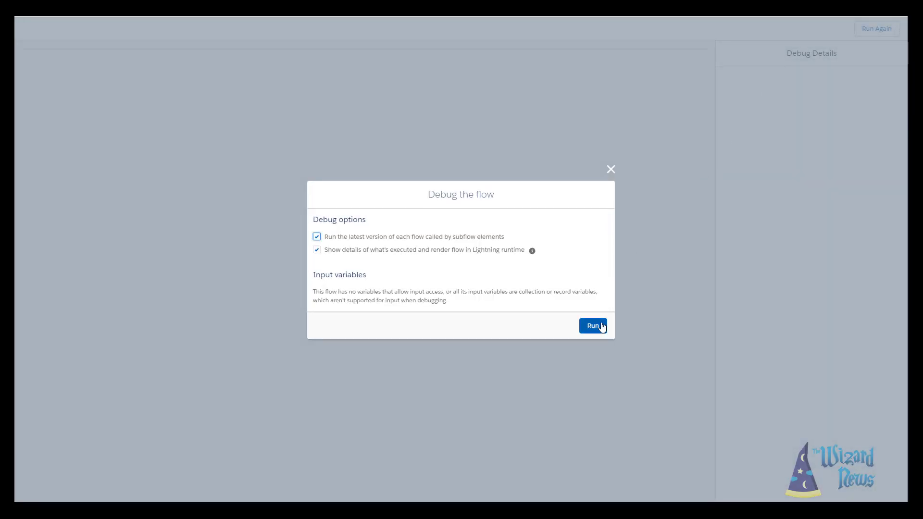
left_click(596, 324)
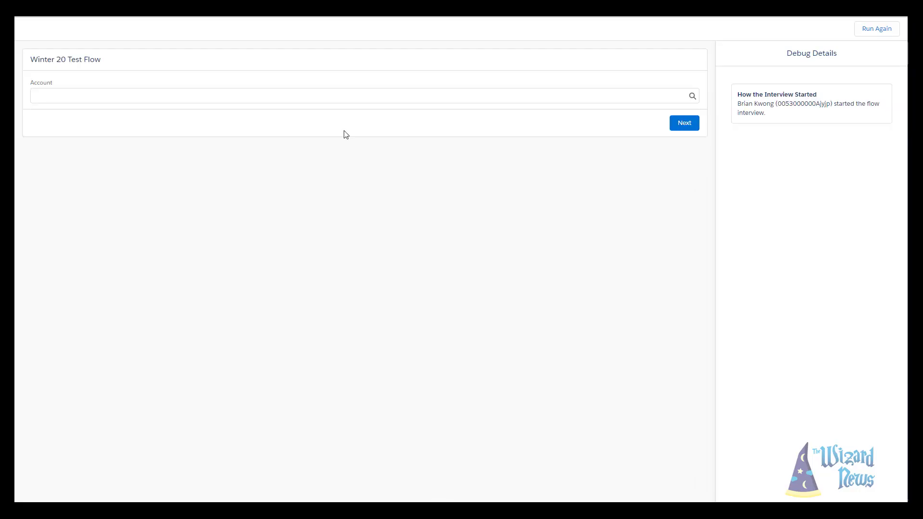
Step: Pick TheWizardNews.com as the Account, view its record Id output, then return to the canvas
left_click(199, 98)
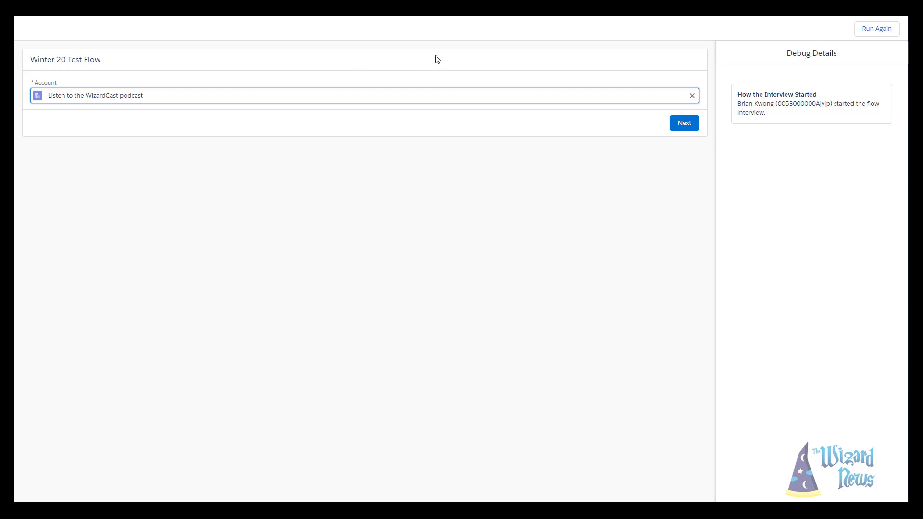
left_click(692, 96)
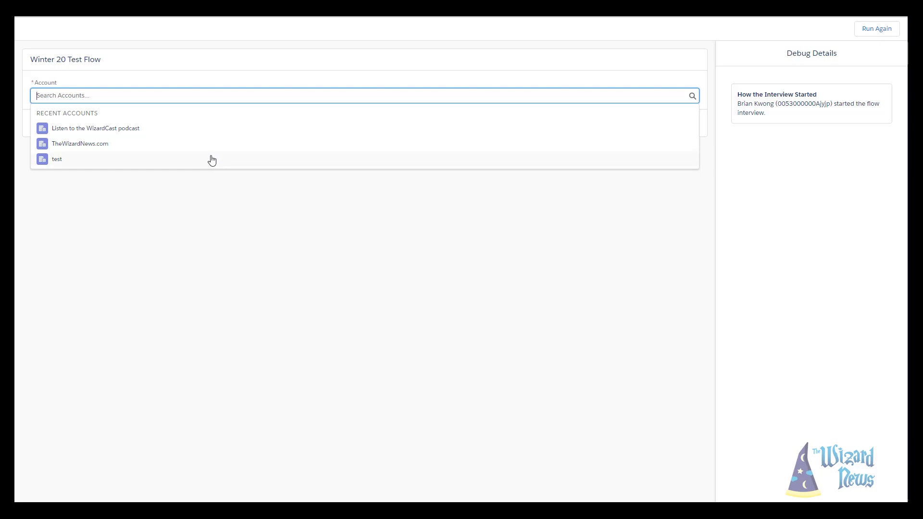
left_click(191, 144)
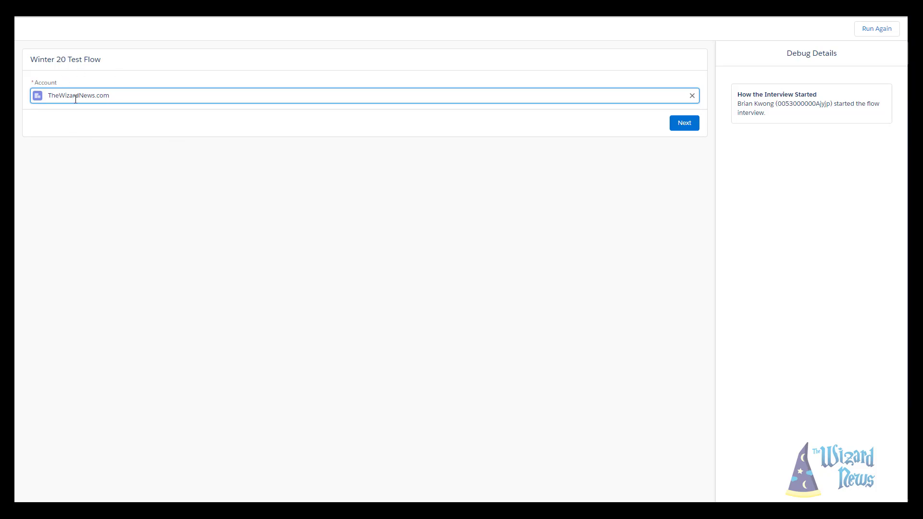
left_click(682, 123)
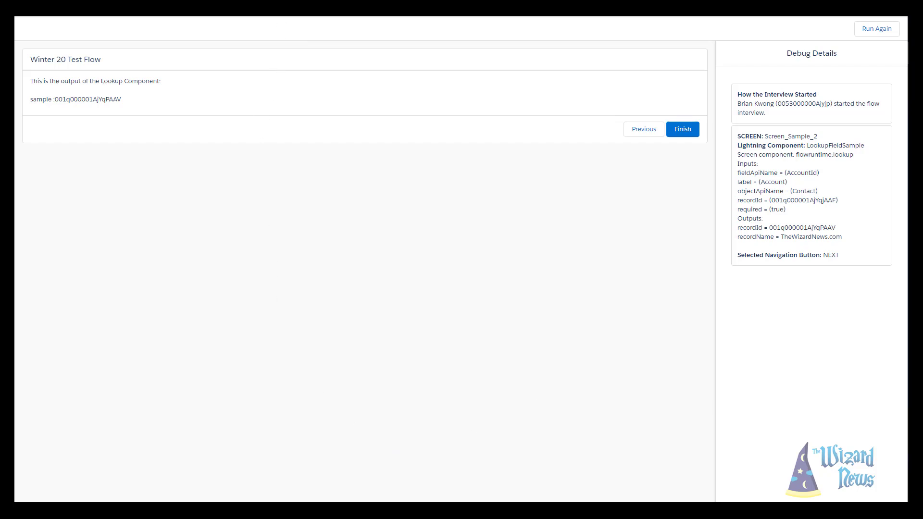
left_click(114, 14)
left_click(402, 365)
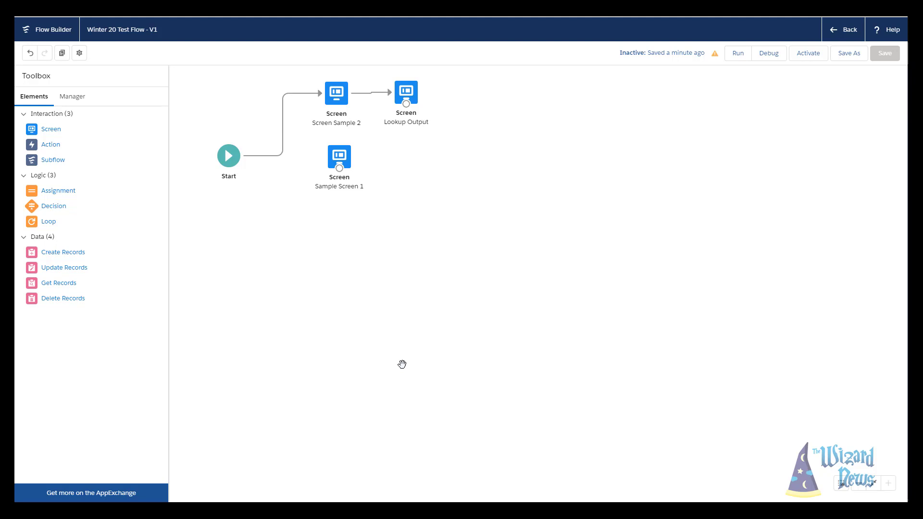
left_click(67, 96)
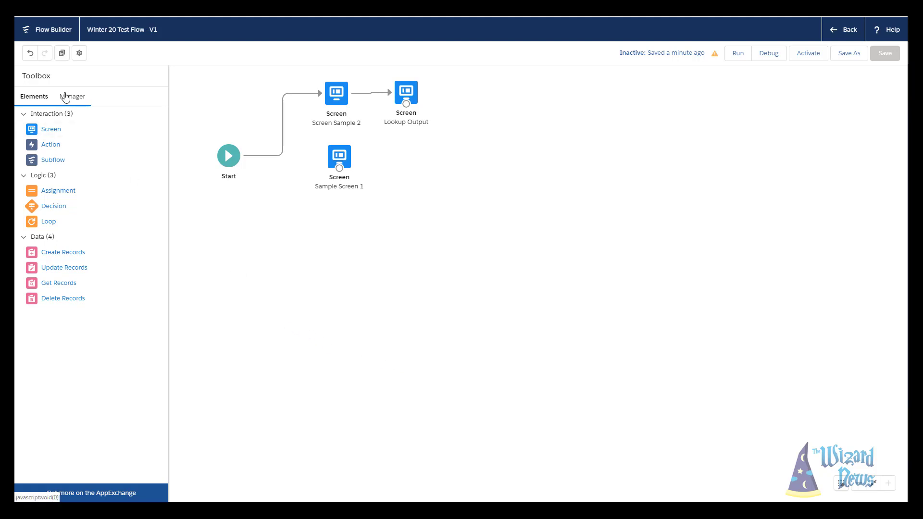
left_click(54, 140)
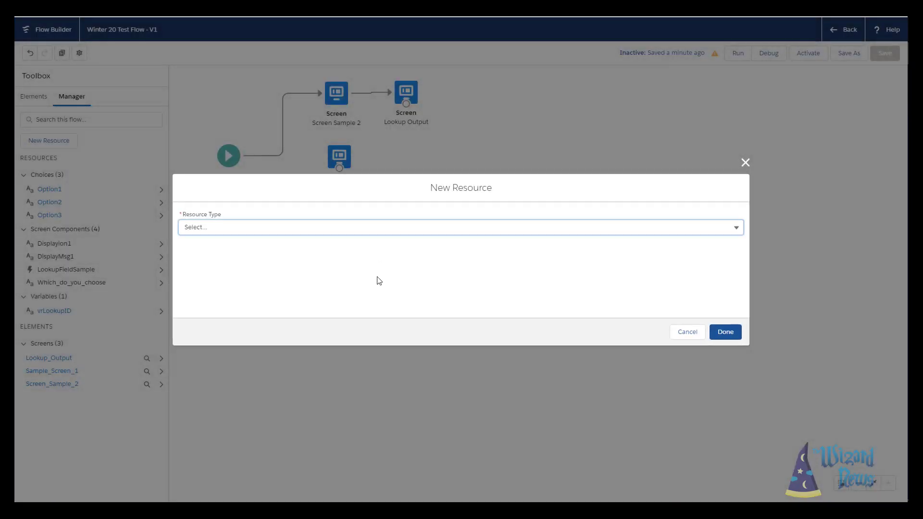
left_click(325, 228)
left_click(290, 301)
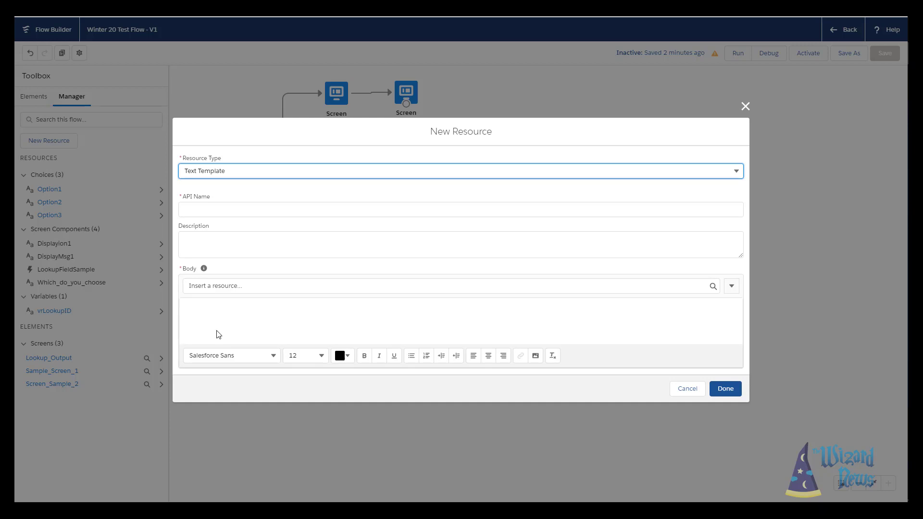
left_click(745, 106)
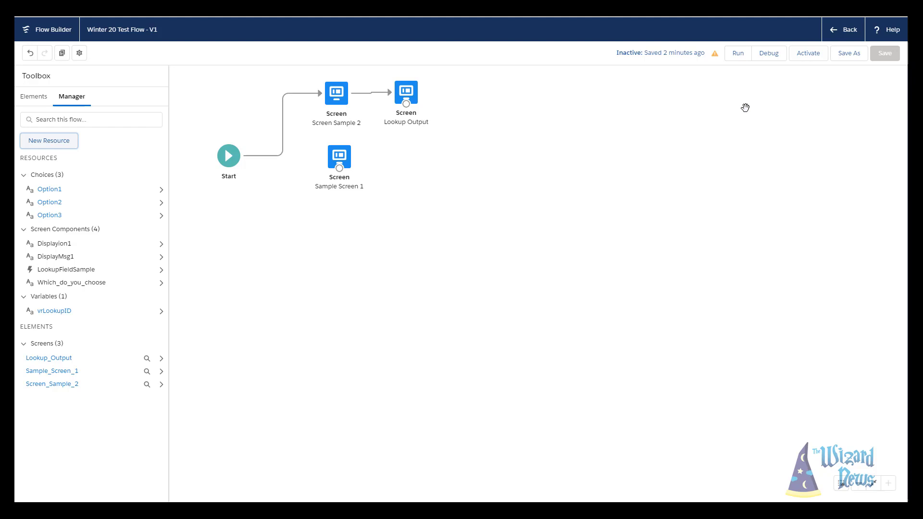
Step: Box-select Screen Sample 2 and Lookup Output and drag them slightly down-right
left_click_drag(526, 191, 593, 240)
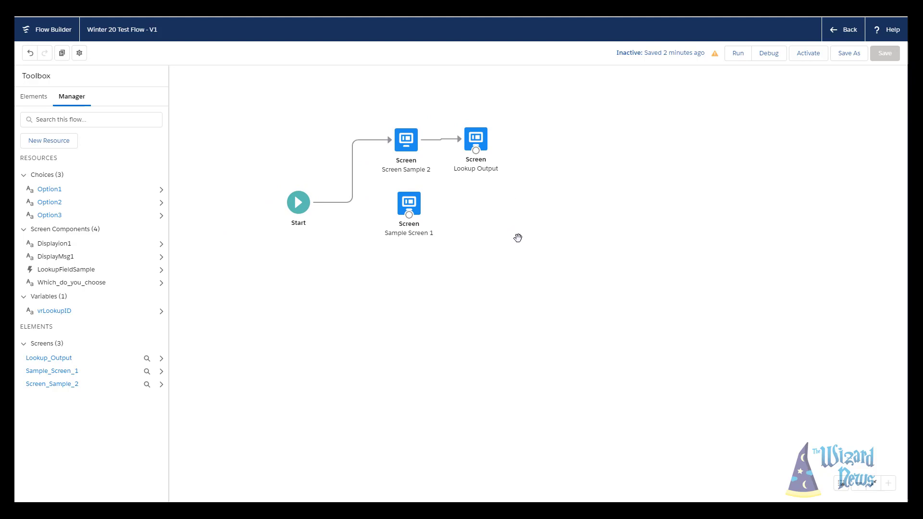
left_click_drag(520, 245, 481, 252)
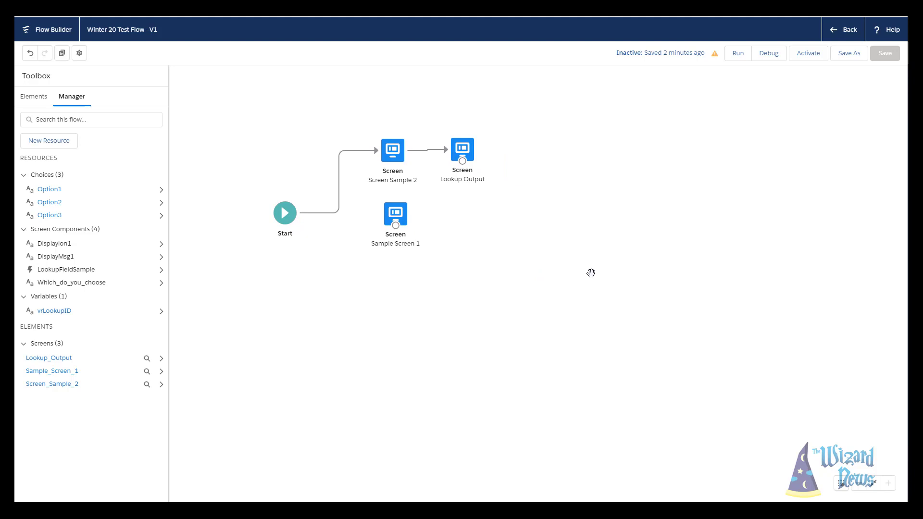
left_click(844, 486)
left_click_drag(531, 119, 356, 189)
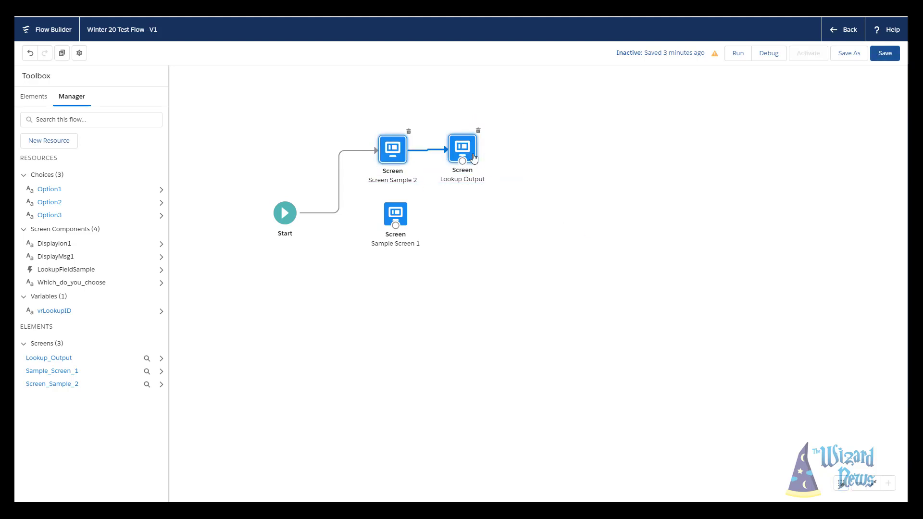
mouse_move(474, 157)
left_mouse_down()
mouse_move(489, 160)
mouse_move(428, 272)
mouse_move(475, 168)
left_mouse_up()
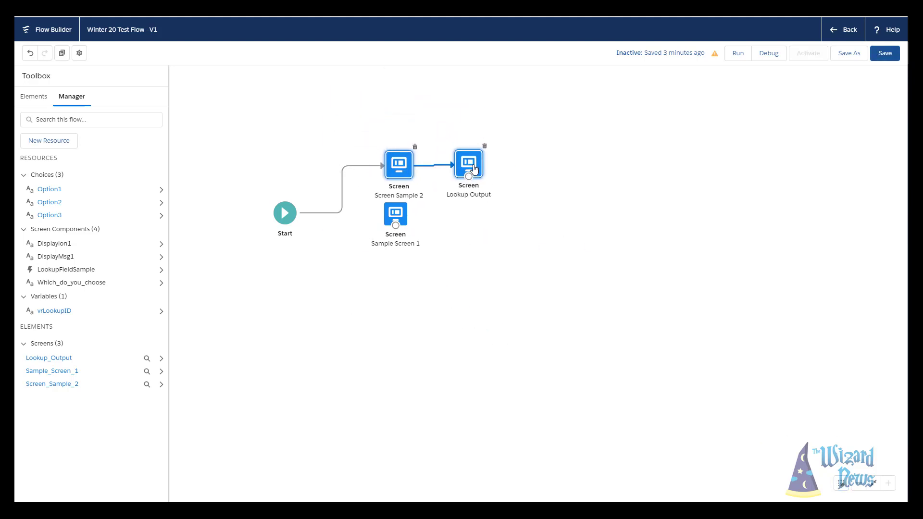
Step: Select Sample Screen 1 together with Screen Sample 2
left_click(446, 237)
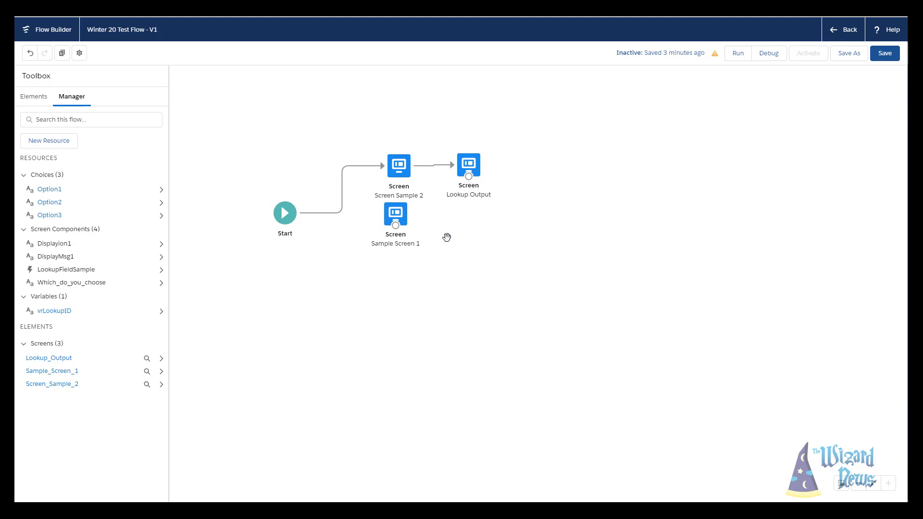
left_click(402, 218)
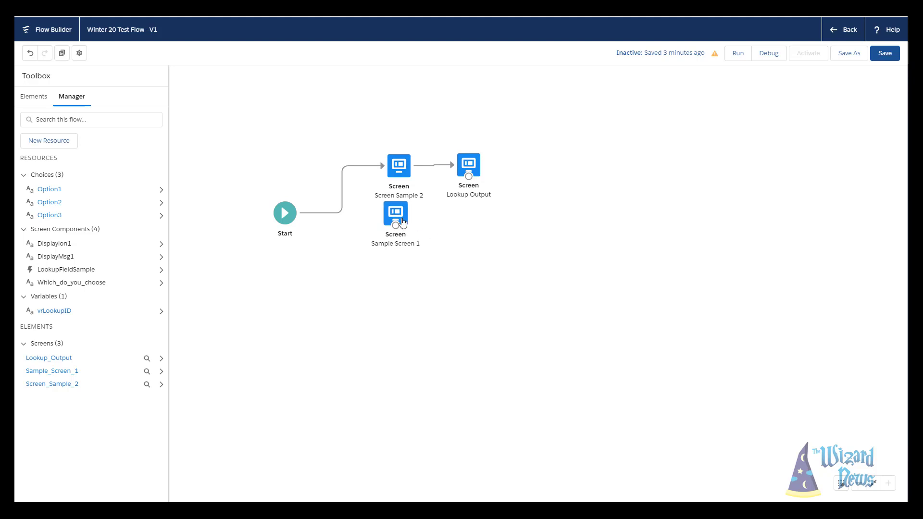
left_click(390, 175, "shift")
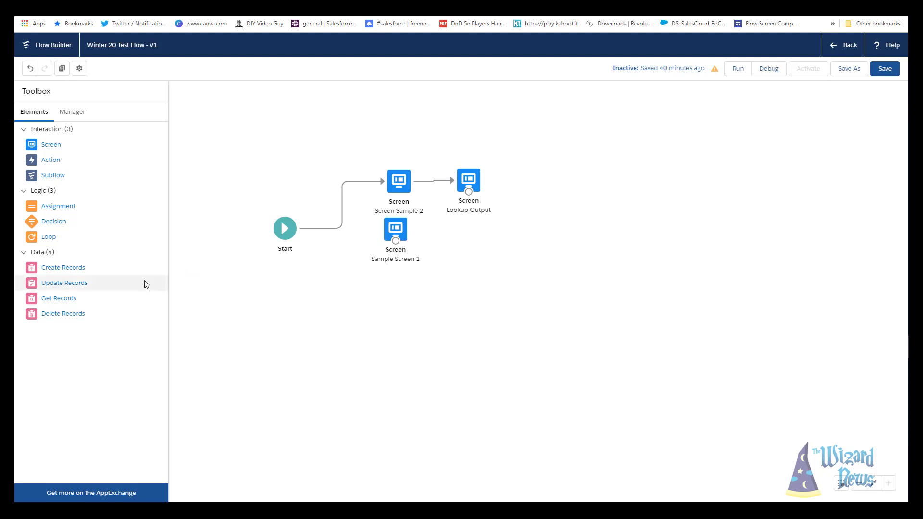
Step: Add a Get Records element labelled 'Get Random Accounts' that queries the Account object
left_click_drag(57, 299, 581, 242)
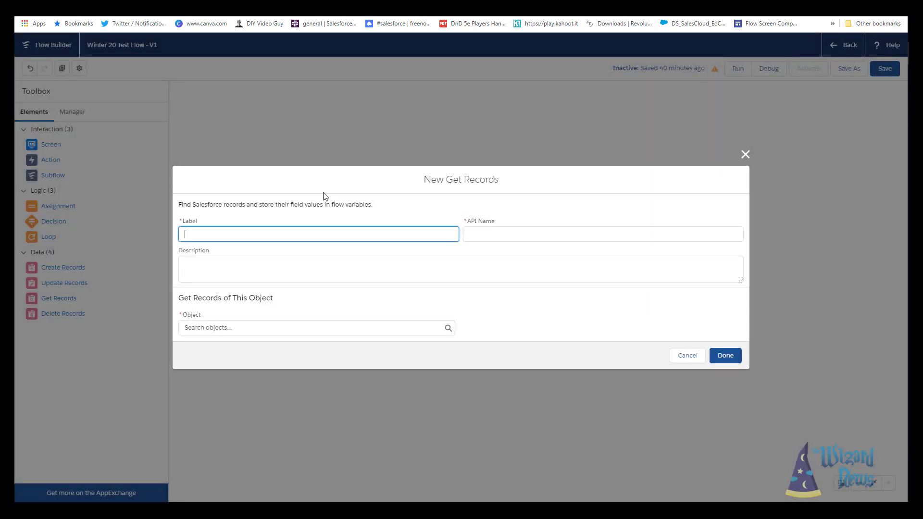
type("Get Random Accounts")
key("Tab")
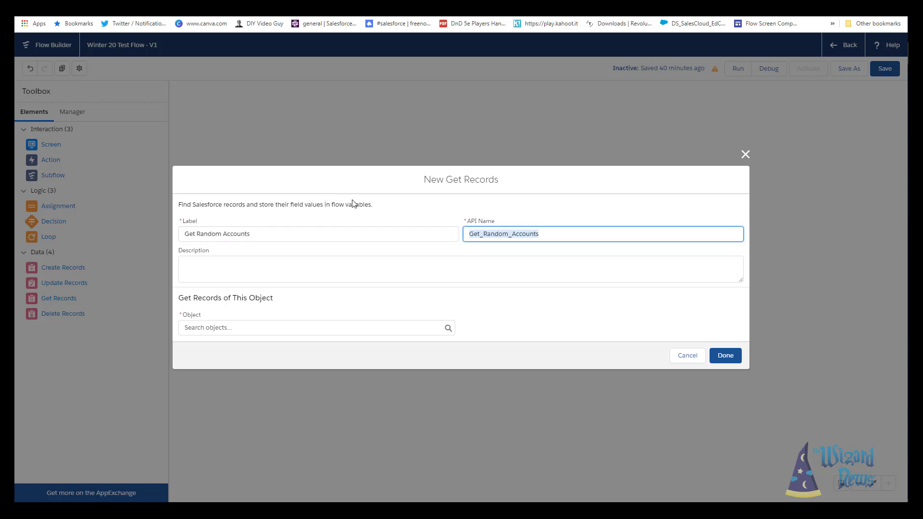
left_click(341, 325)
type("acc")
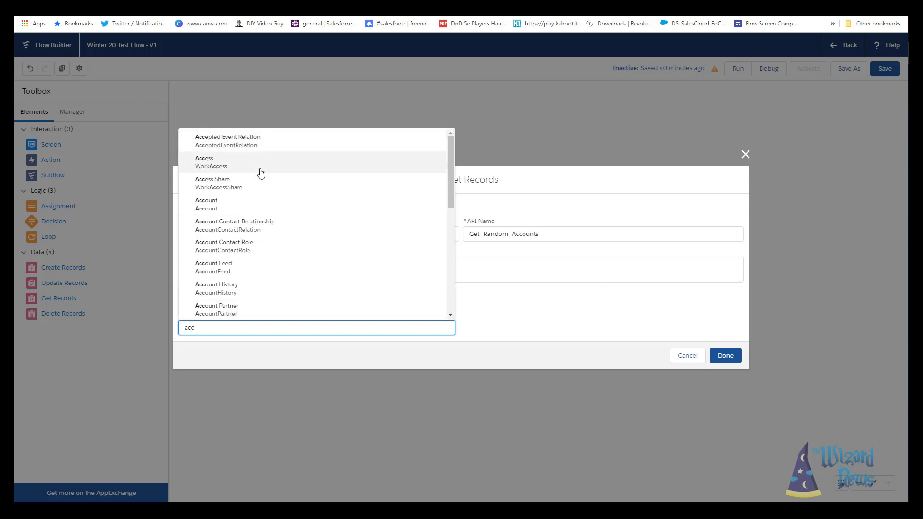
left_click(247, 206)
Step: Filter the records to Account_Count__c Greater Than 3
scroll(330, 253, "down", 1)
left_click(311, 250)
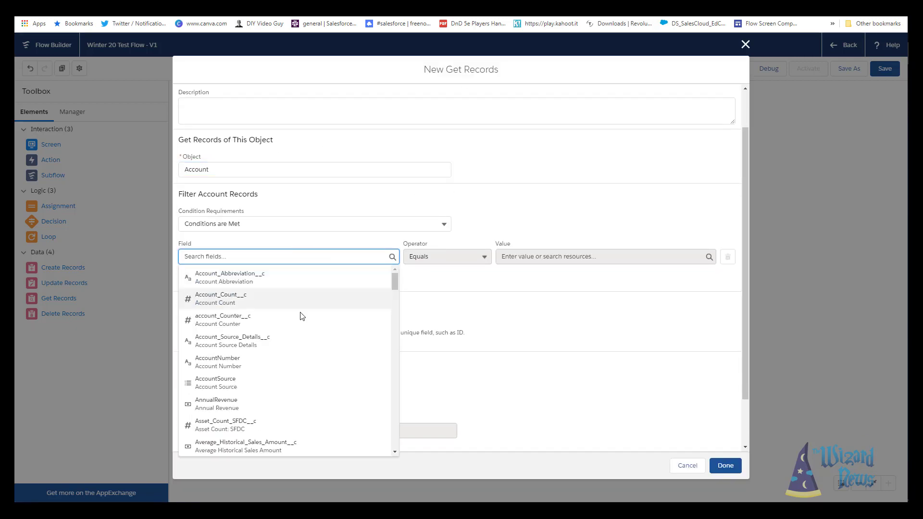
left_click(278, 303)
left_click(533, 252)
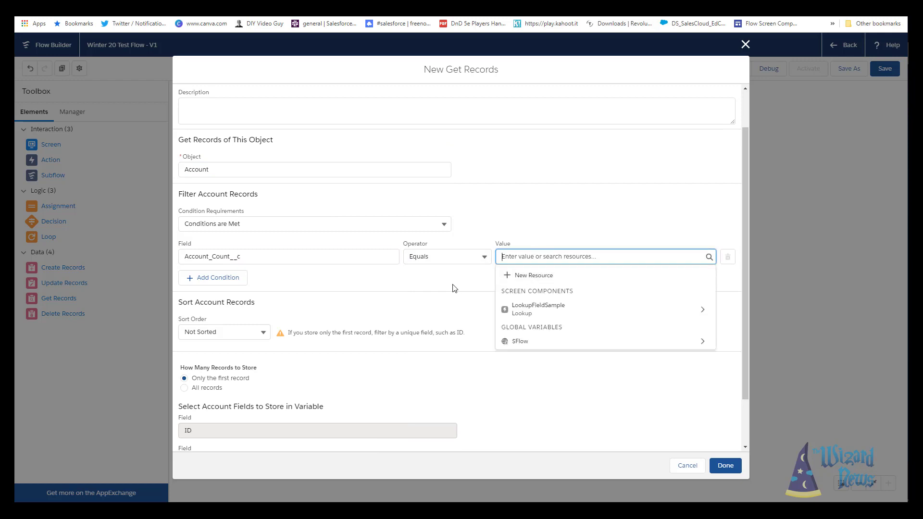
type("3")
left_click(430, 256)
left_click(430, 312)
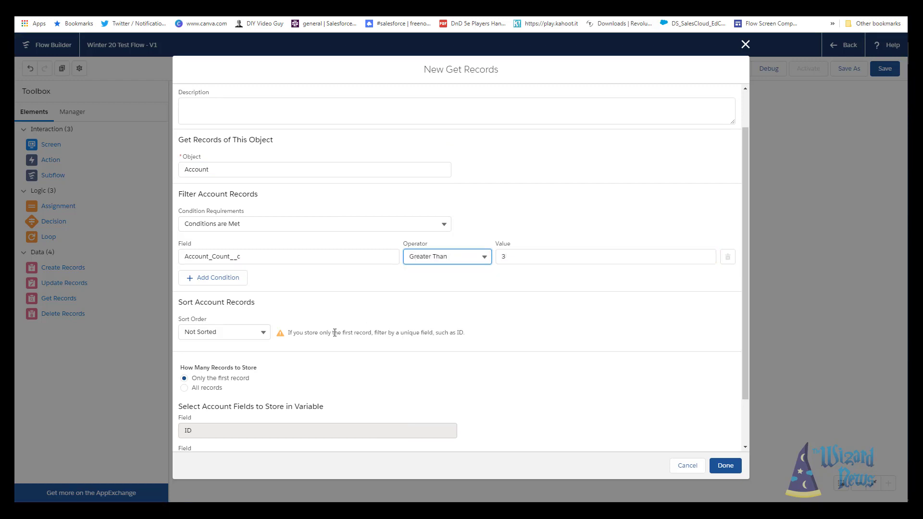
Step: Store all matching records with automatic variable storage and finish the element
scroll(358, 358, "down", 2)
left_click(219, 330)
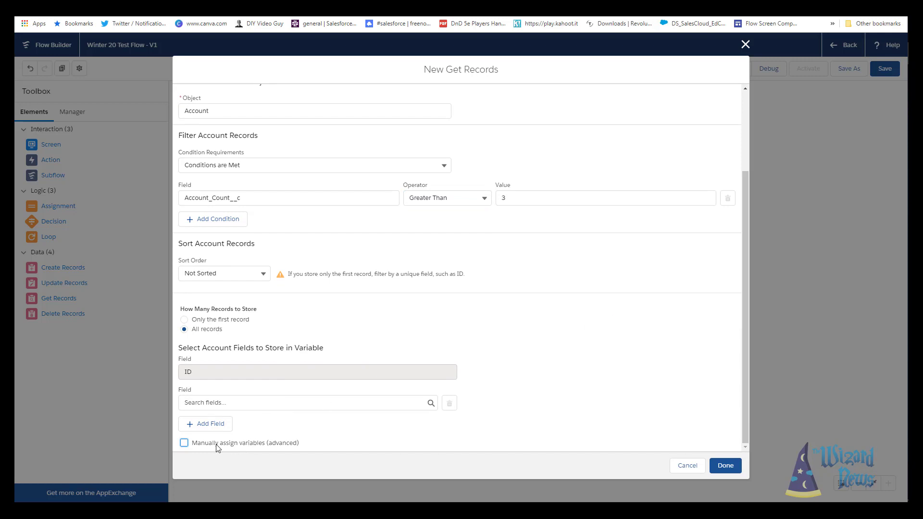
left_click(185, 443)
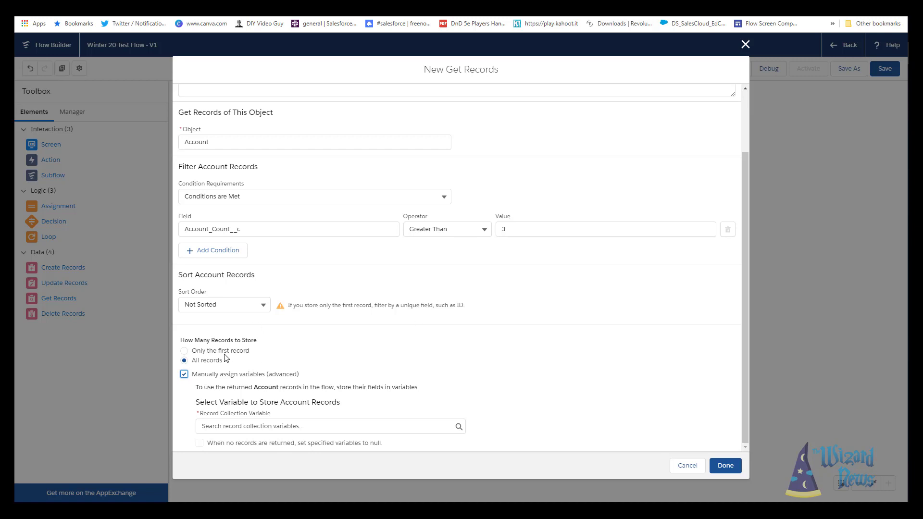
left_click(184, 374)
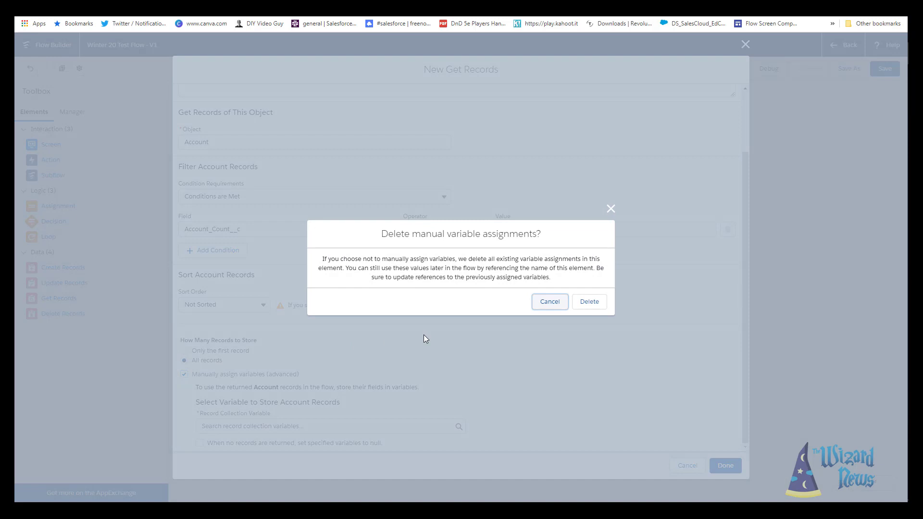
left_click(587, 301)
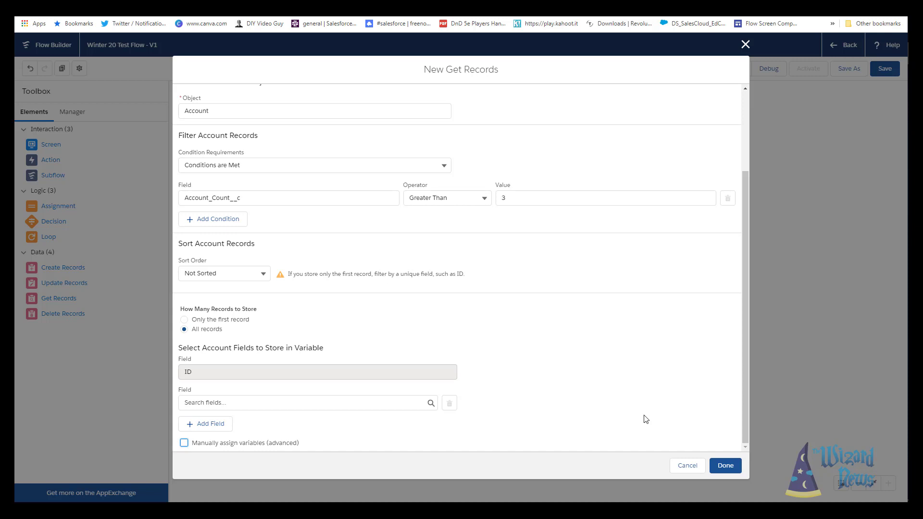
left_click(725, 467)
Step: Clear the 'ass' search filter in the Manager resource list
left_click(66, 115)
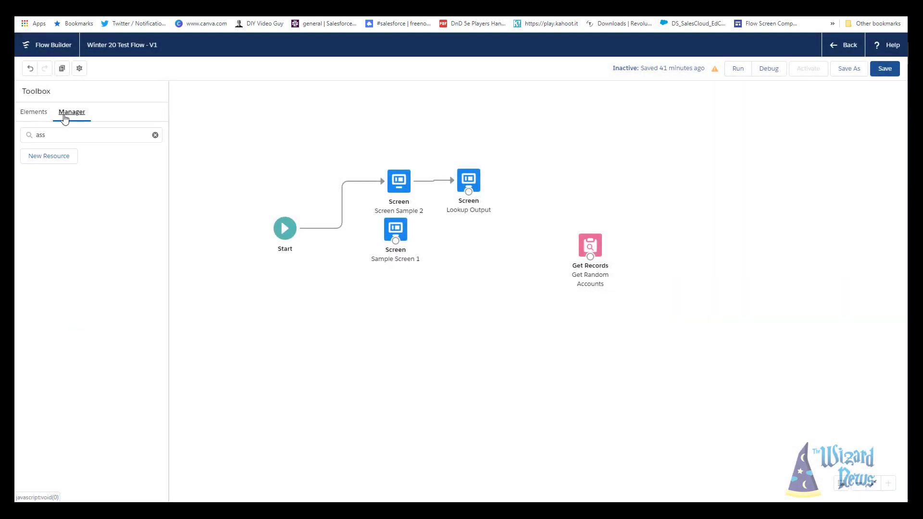
left_click(156, 135)
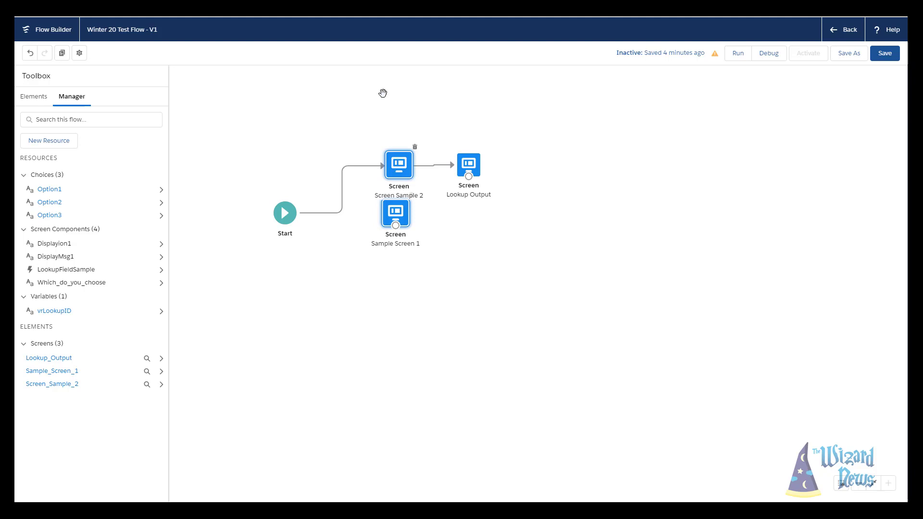
Step: Switch to the browser tab with the Winter '20 Flow Preview! blog post
left_click(538, 11)
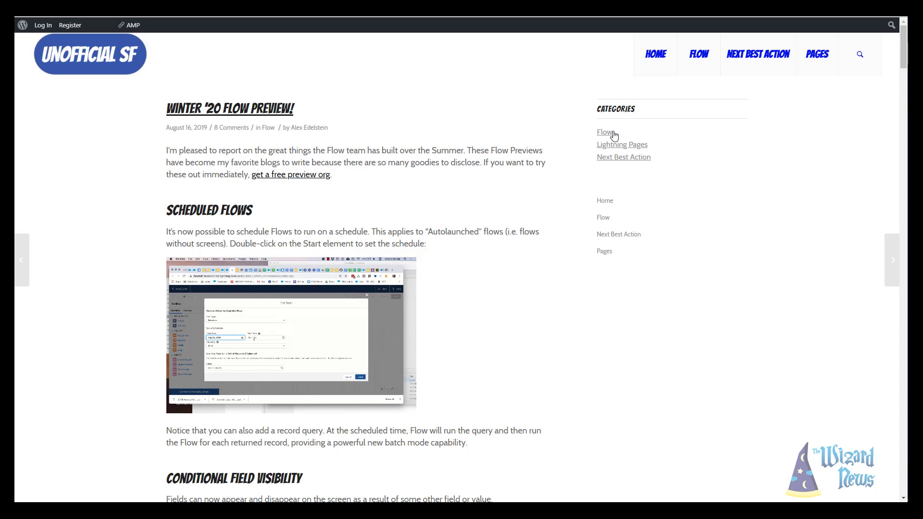